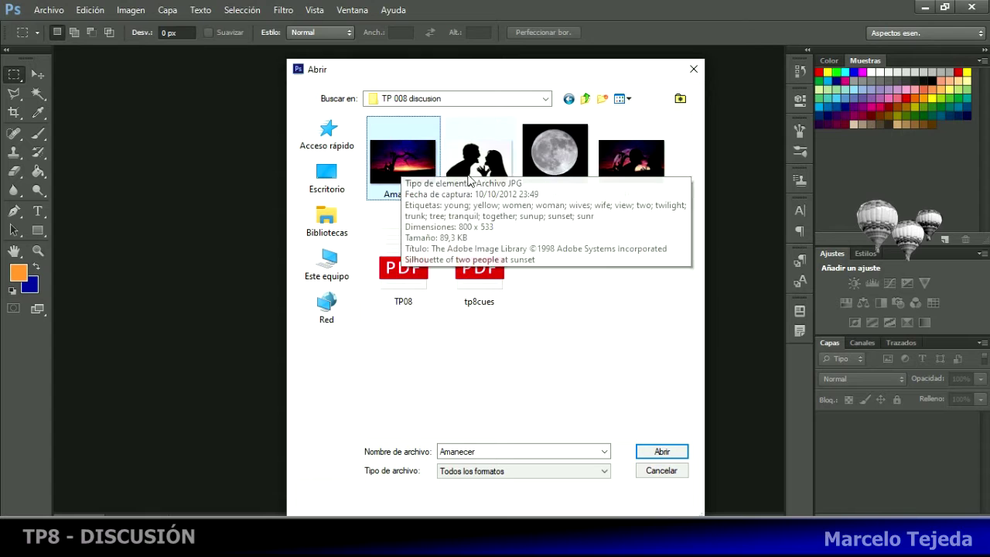
# Open Amanecer.jpg, discusion.jpg and luna.jpg together, leaving Amanecer.jpg without color management and using the embedded profile of discusion.jpg
pyautogui.keyDown('shift'); pyautogui.click(552, 162); pyautogui.keyUp('shift')
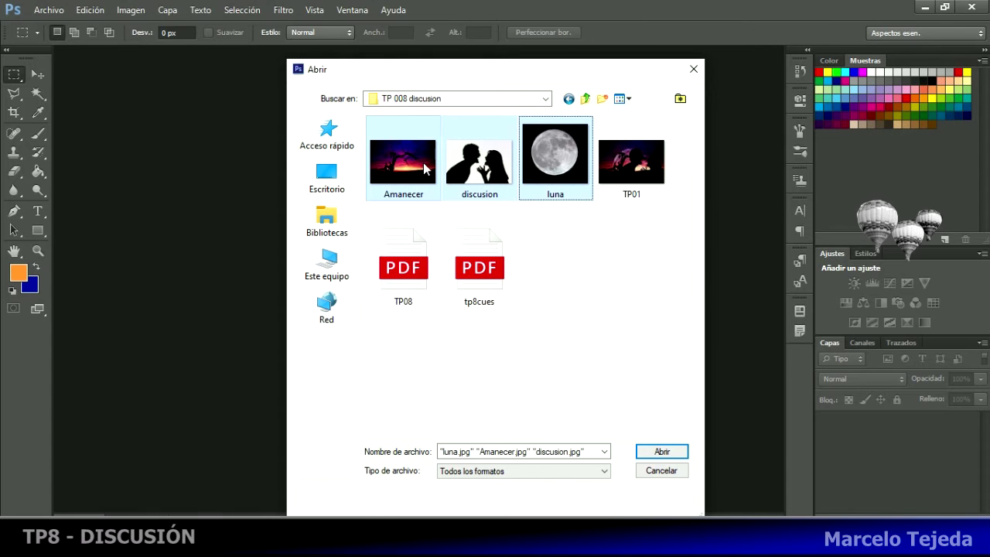
pyautogui.click(648, 451)
pyautogui.press('i')
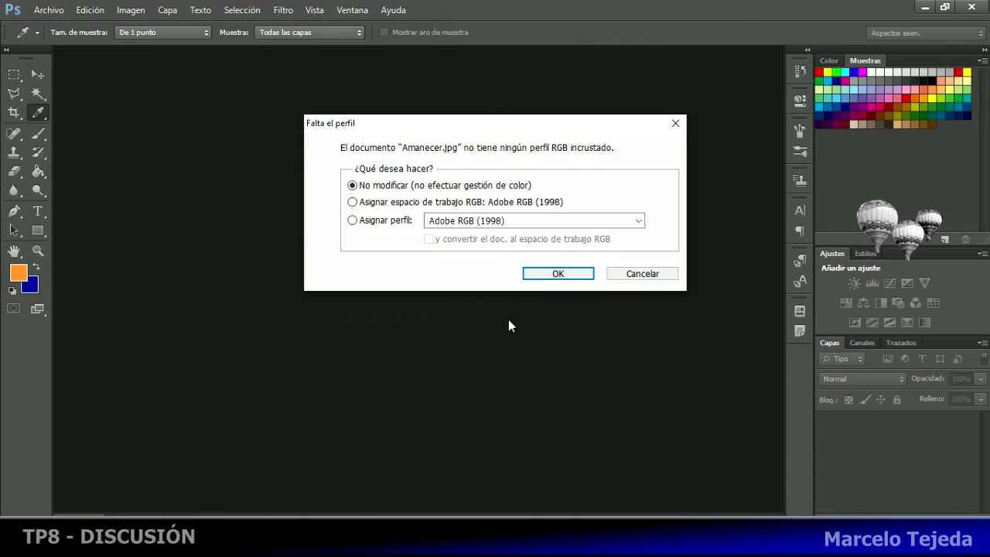
pyautogui.click(546, 277)
pyautogui.click(532, 286)
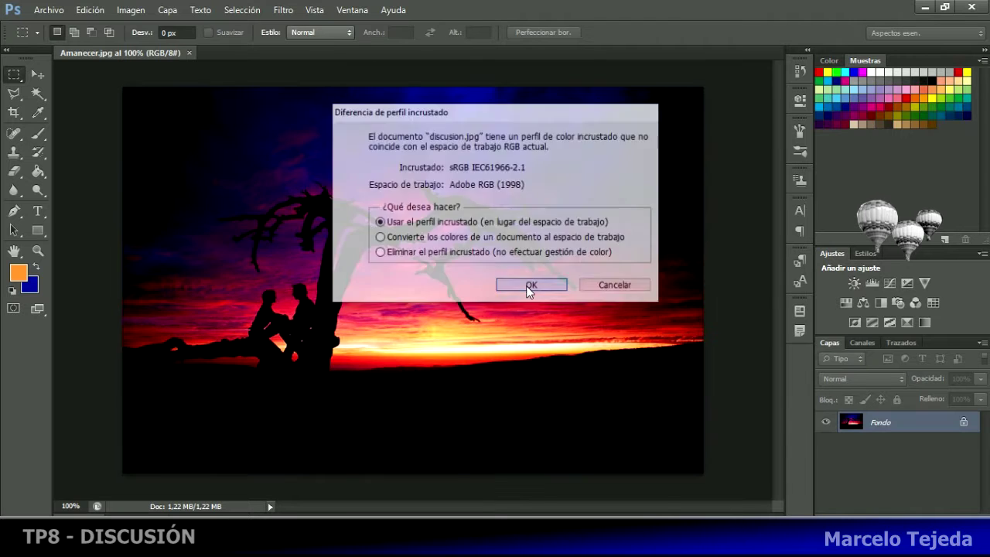
pyautogui.click(535, 276)
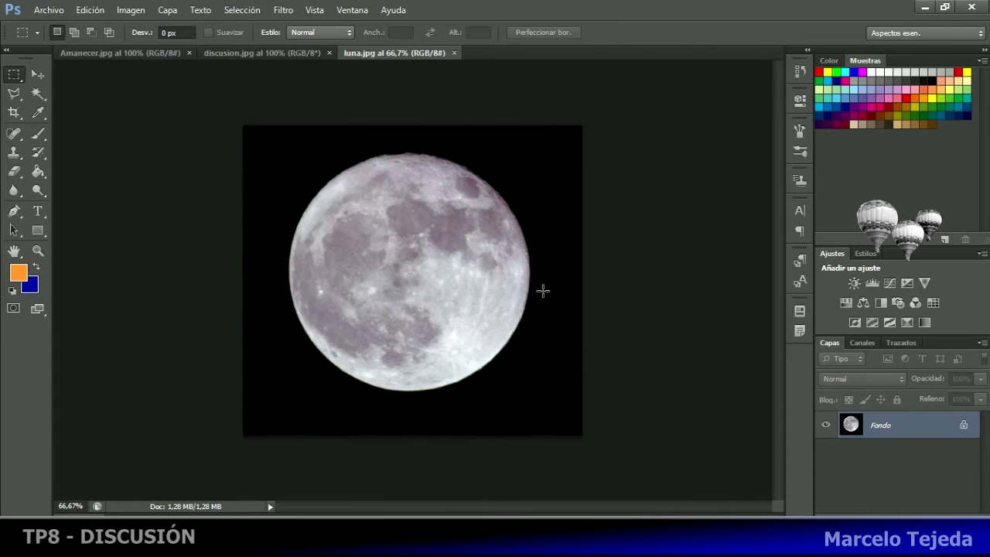
# Duplicate the background layer of Amanecer.jpg as Fondo copia within the same document
pyautogui.click(152, 53)
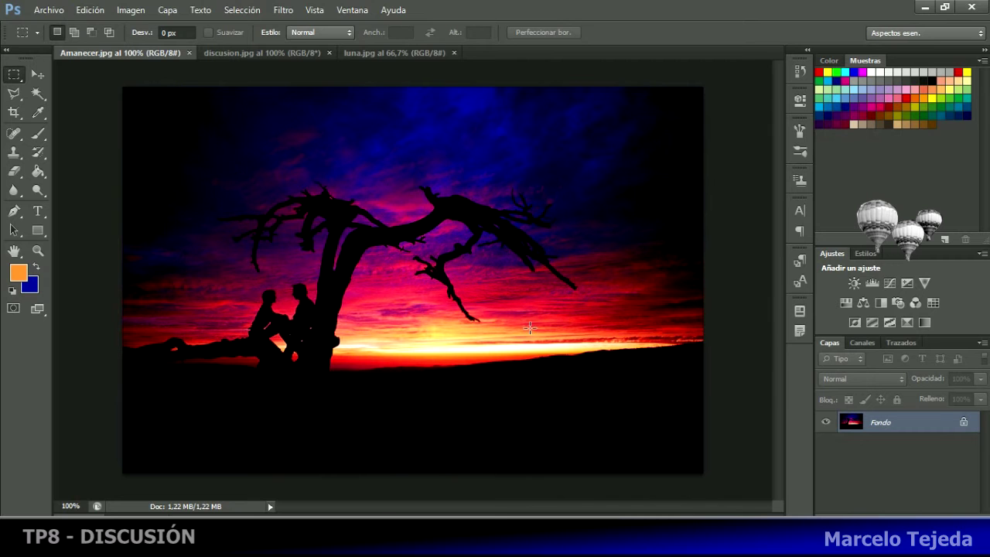
pyautogui.rightClick(893, 422)
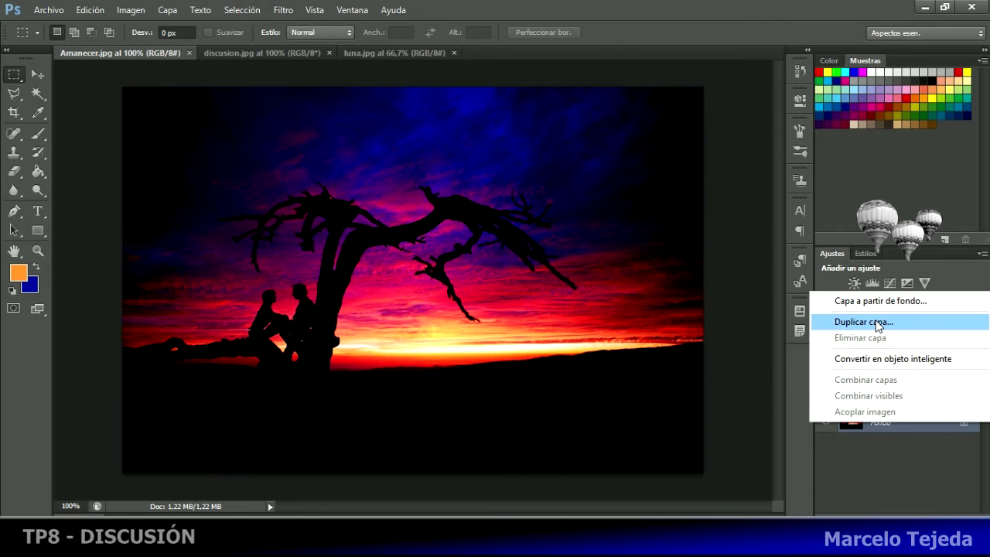
pyautogui.click(878, 323)
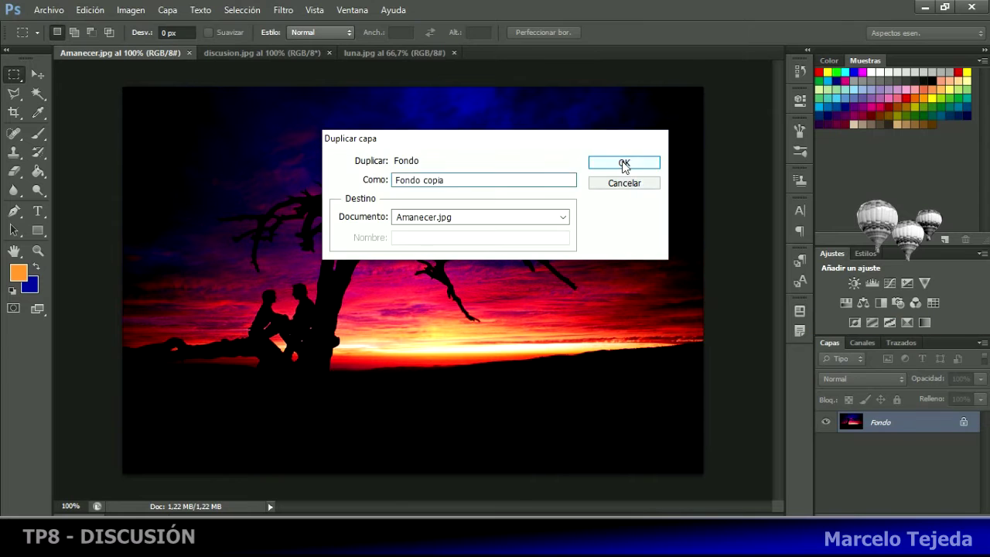
pyautogui.click(625, 163)
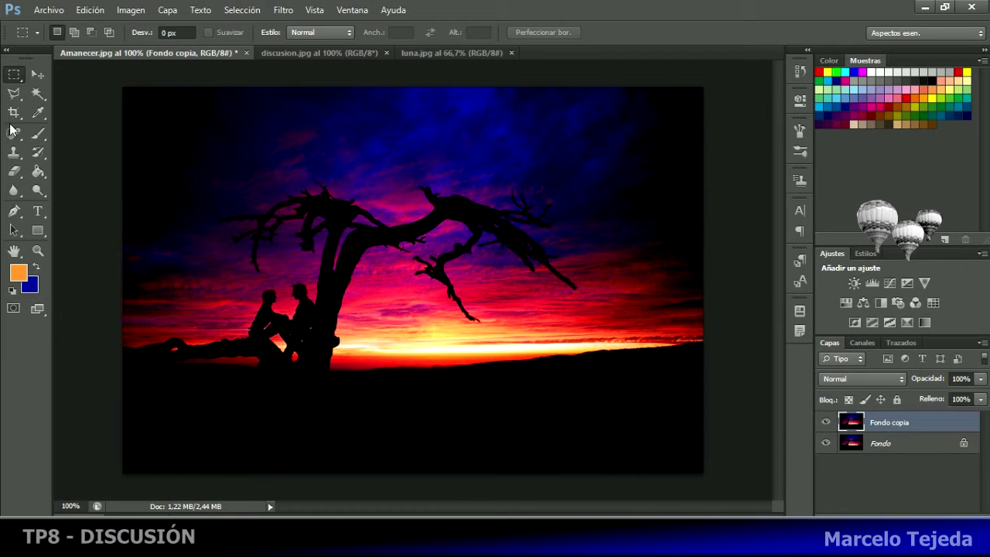
# Try selecting the black tree, couple and ground silhouette with the Magic Wand at tolerance 40
pyautogui.click(37, 93)
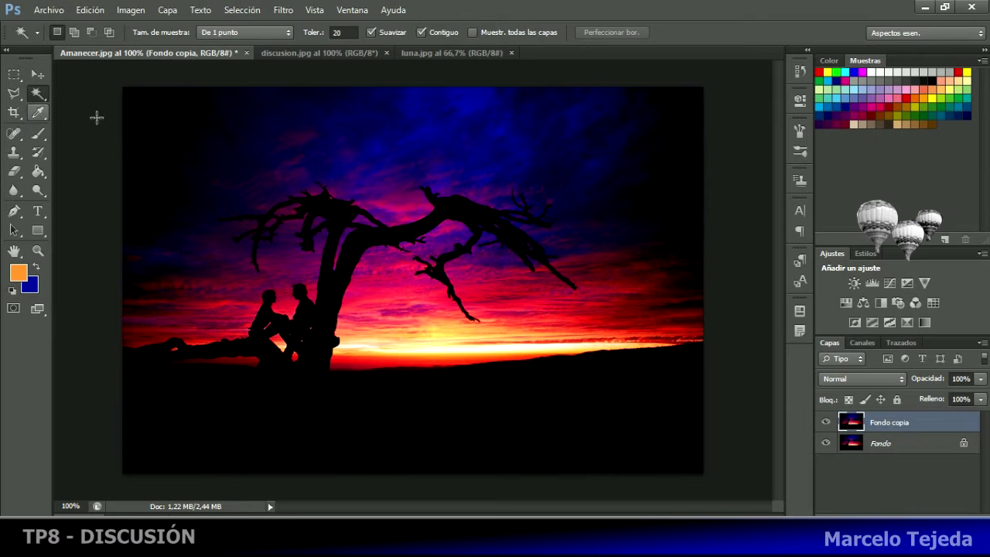
pyautogui.click(337, 32)
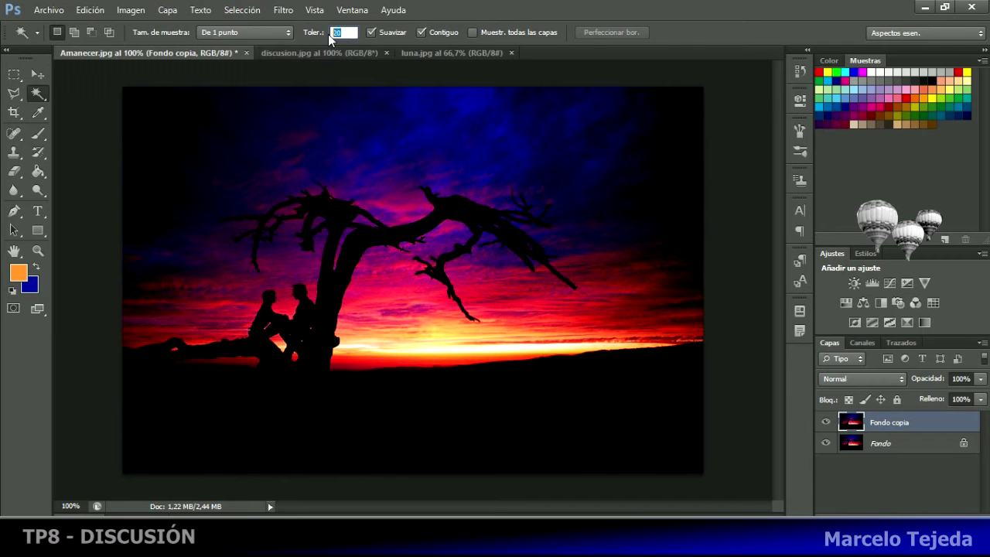
pyautogui.click(348, 260)
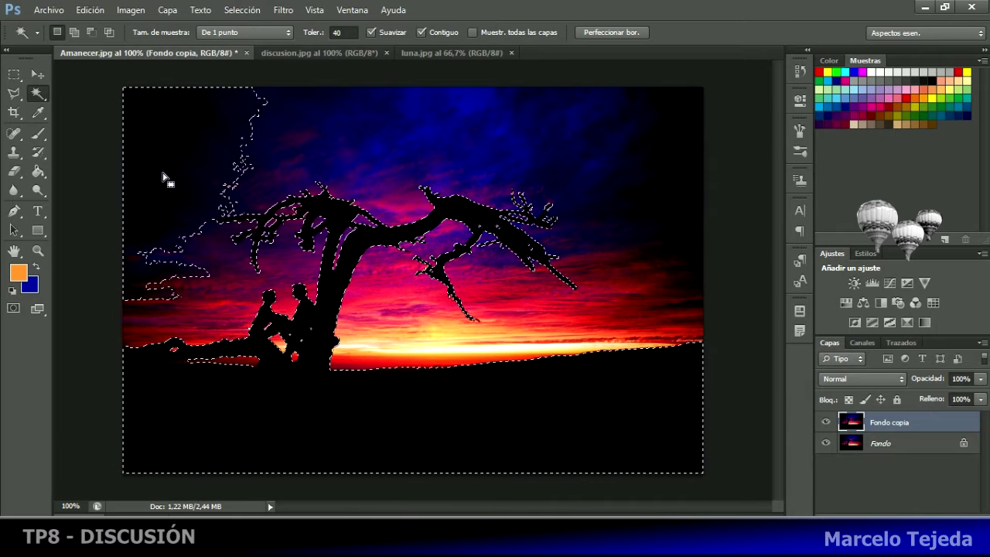
# Set the Magic Wand tolerance to 20 and reselect the black tree, couple and ground silhouette
pyautogui.click(345, 33)
pyautogui.write('20')
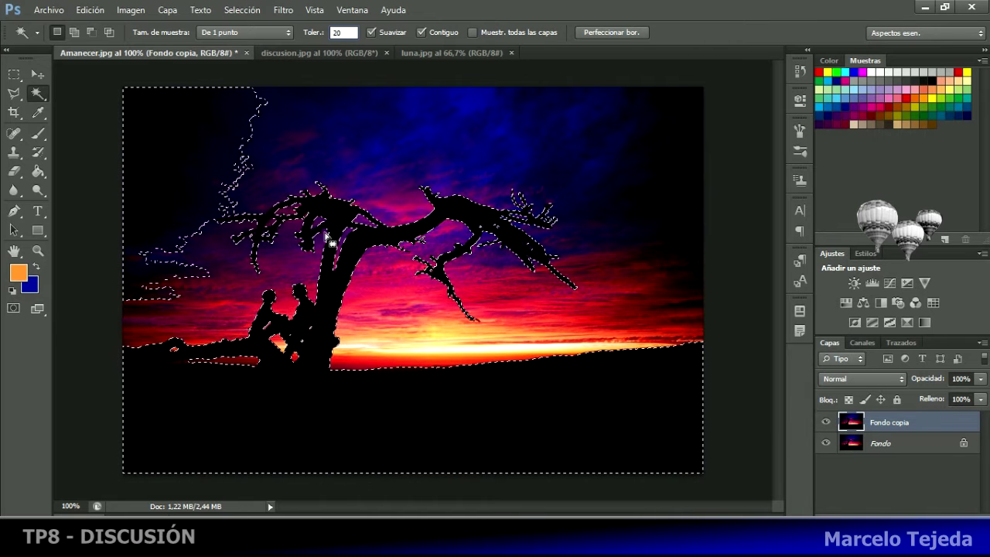
pyautogui.click(349, 254)
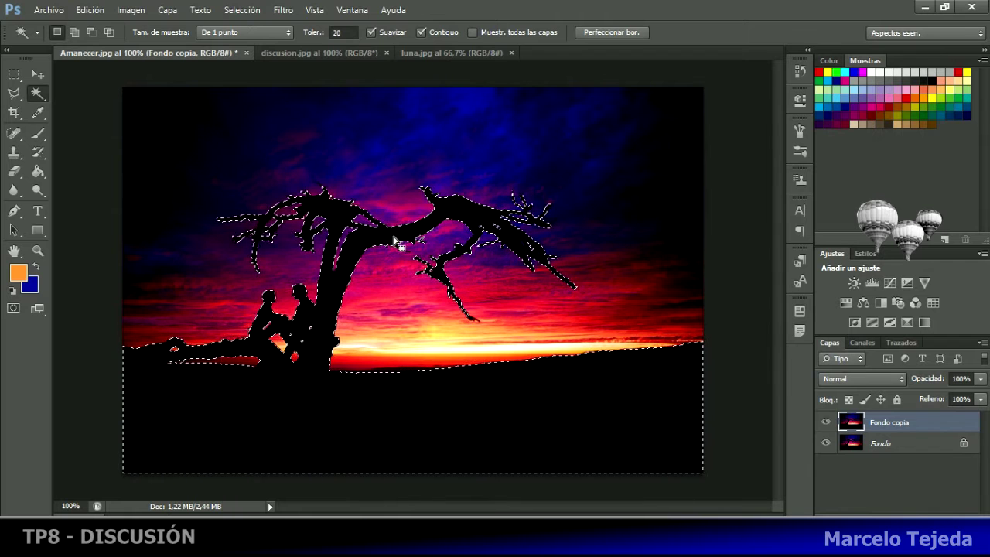
# Invert the selection and delete the sky from the Fondo copia layer
pyautogui.click(250, 13)
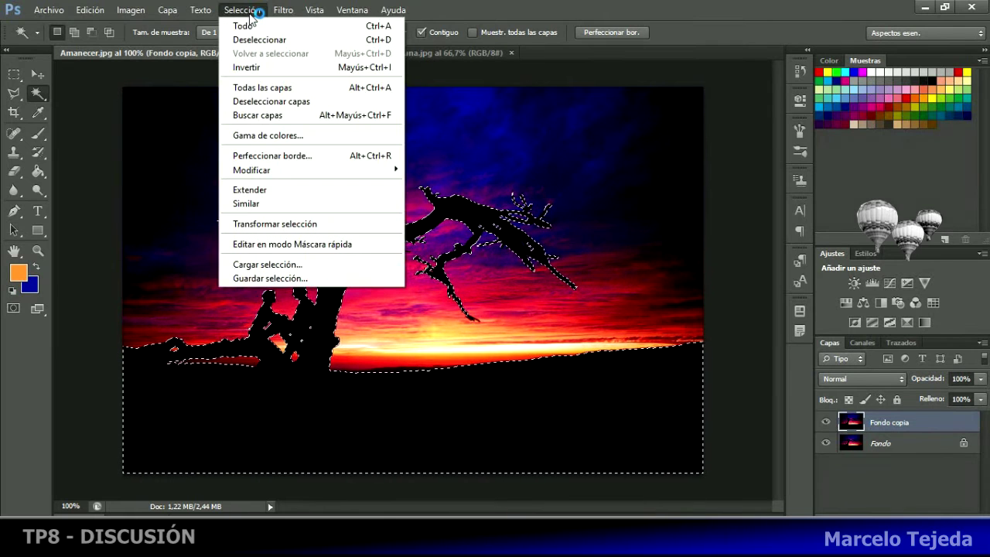
pyautogui.click(255, 68)
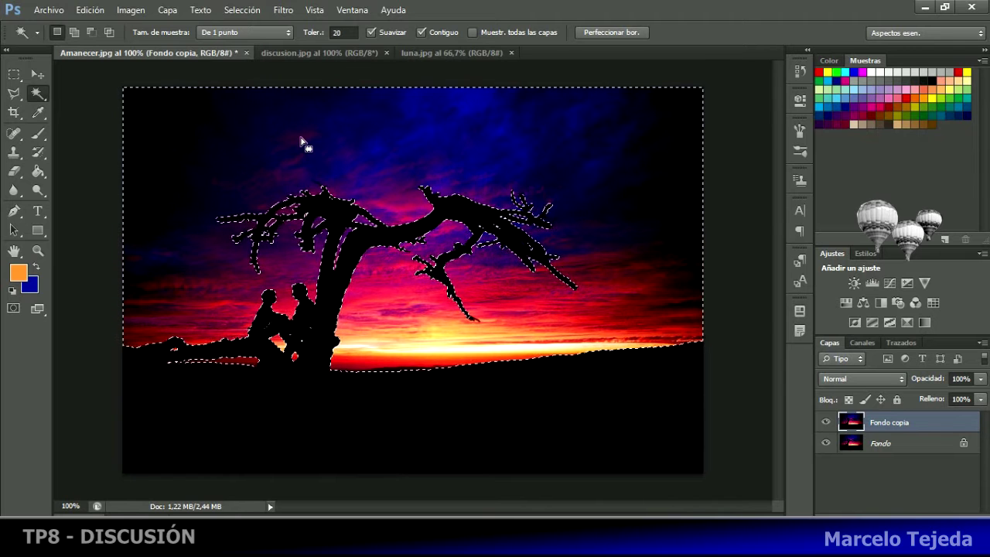
pyautogui.press('Delete')
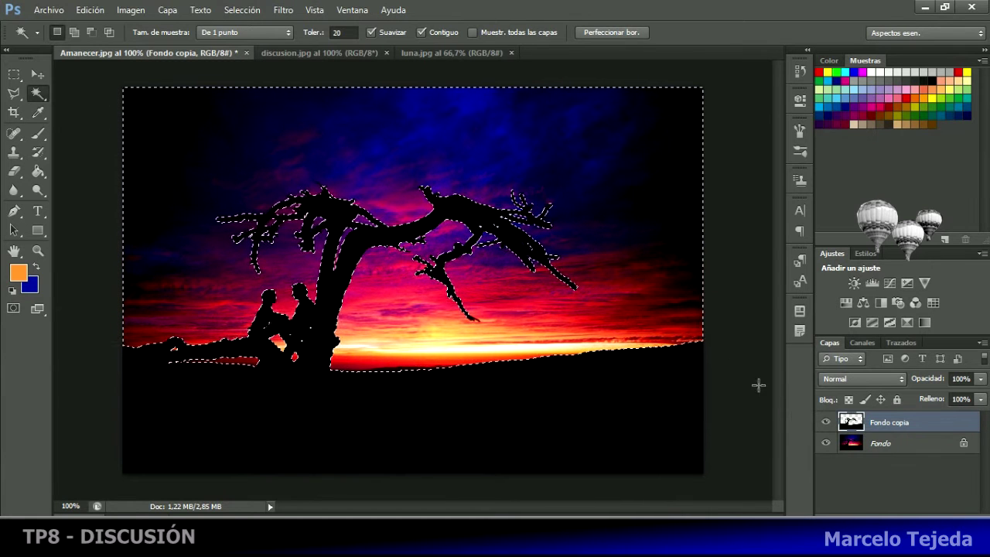
# Hide the Fondo layer to isolate the cut-out silhouette and clear the selection
pyautogui.click(826, 443)
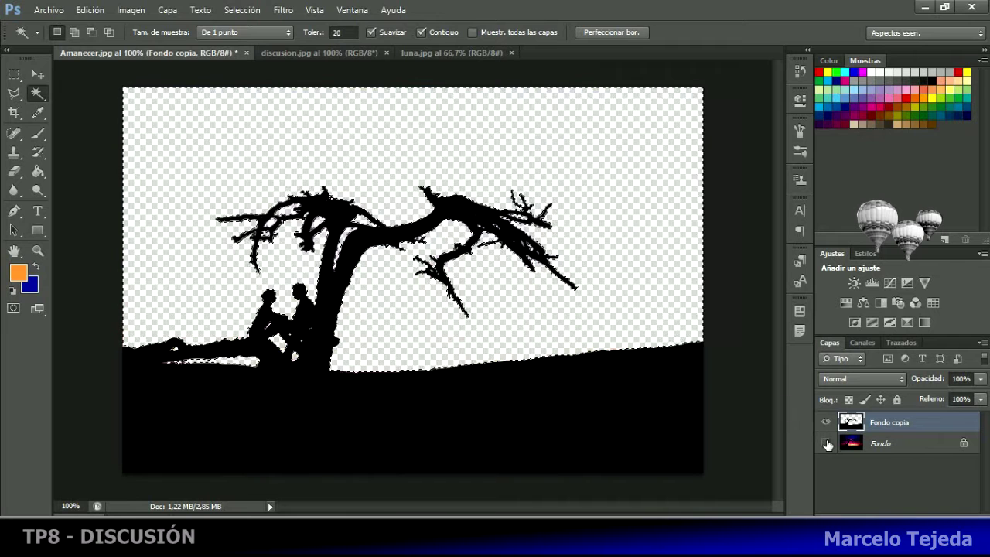
pyautogui.click(14, 74)
pyautogui.hotkey('ctrl', 'd')
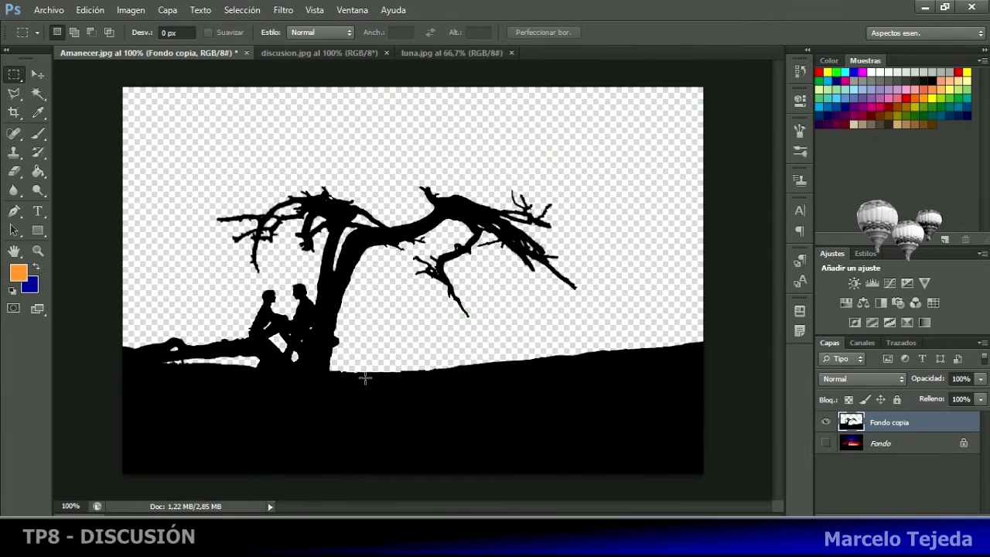
# Toggle the visibility of Fondo copia and Fondo to compare them, leaving both layers shown
pyautogui.click(825, 422)
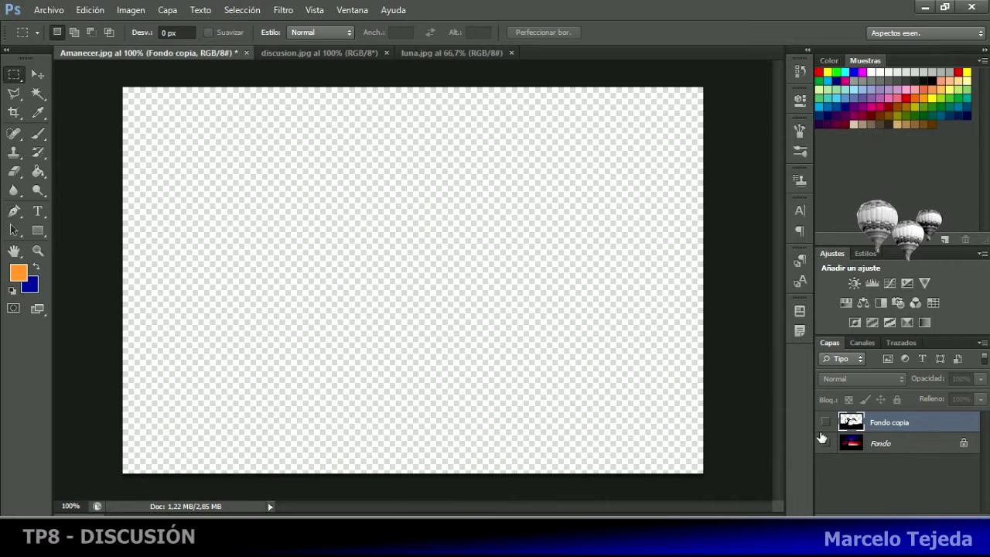
pyautogui.click(825, 443)
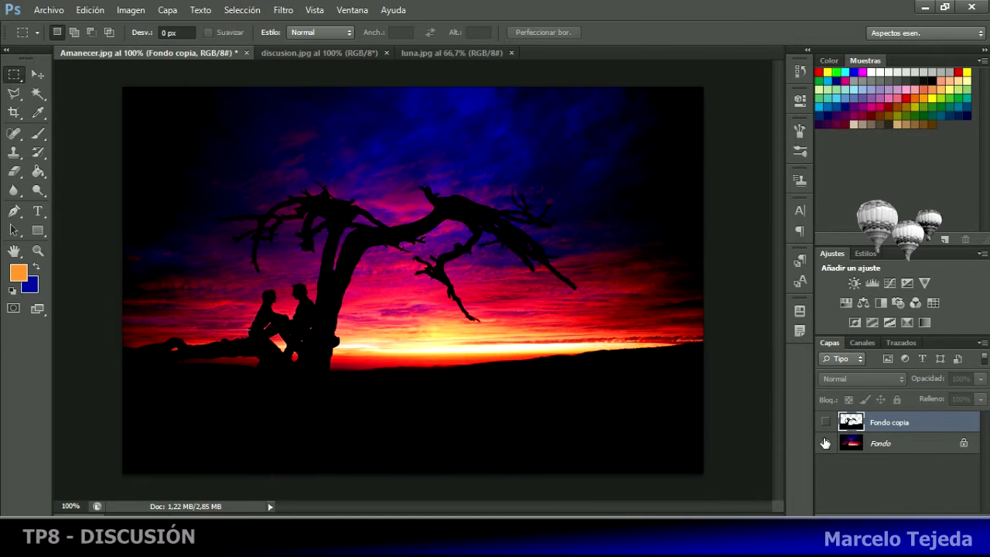
pyautogui.click(825, 443)
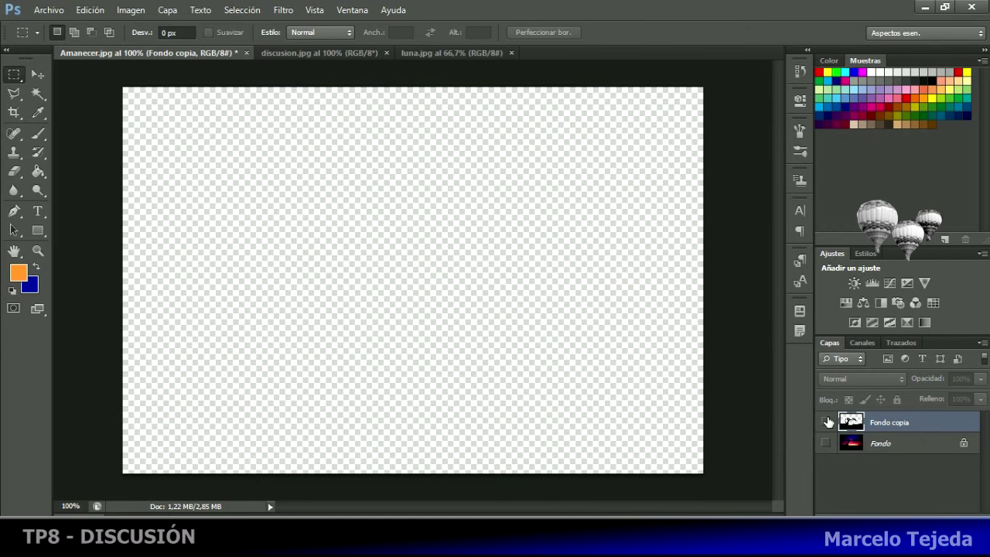
pyautogui.click(825, 422)
pyautogui.click(825, 442)
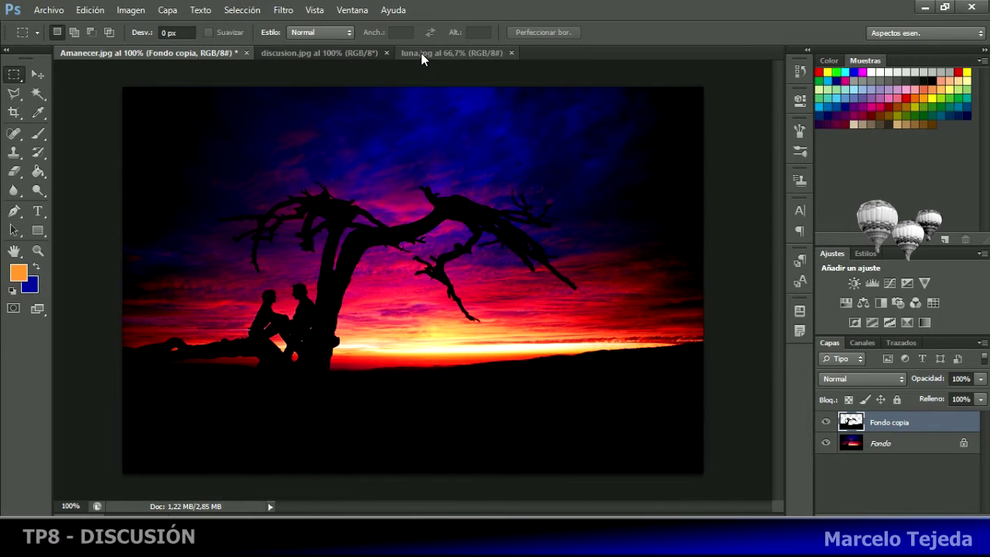
# Float luna.jpg in its own window and select the moon by picking the black background with the Magic Wand and inverting the selection
pyautogui.moveTo(420, 51); pyautogui.dragTo(398, 103)
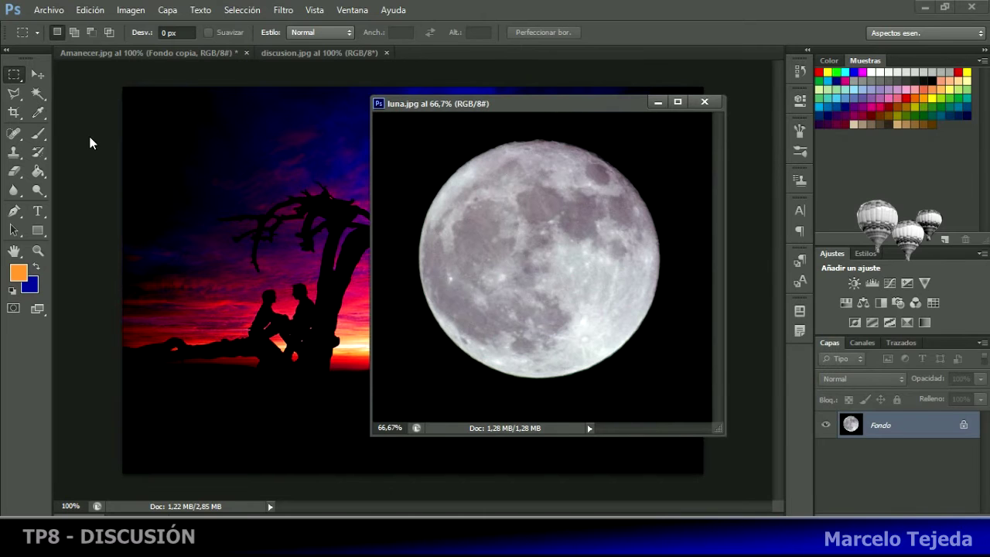
pyautogui.press('w')
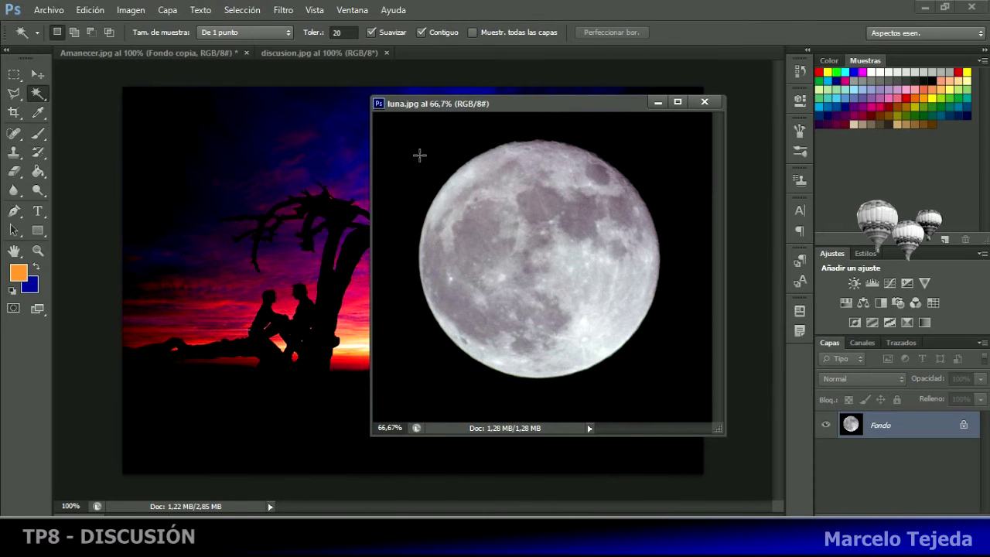
pyautogui.click(419, 155)
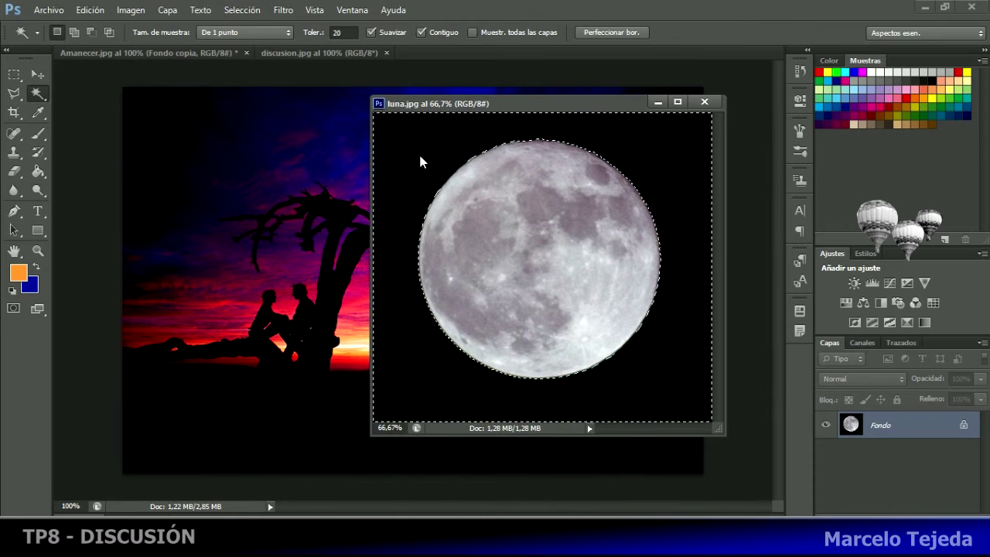
pyautogui.click(252, 12)
pyautogui.click(243, 67)
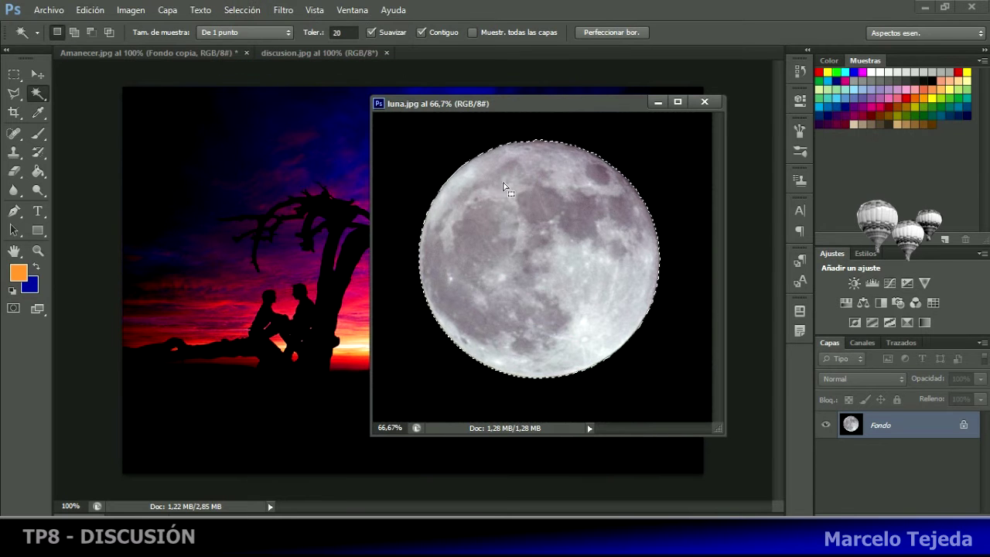
# Place a copy of the selected moon at the centre of Amanecer.jpg with the Move tool and close luna.jpg
pyautogui.click(37, 74)
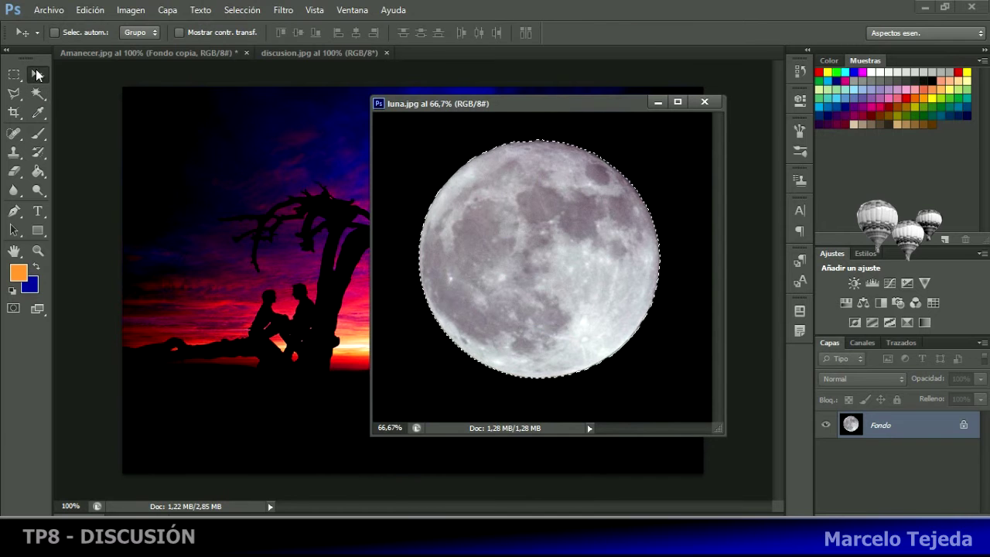
pyautogui.moveTo(492, 225); pyautogui.dragTo(325, 214)
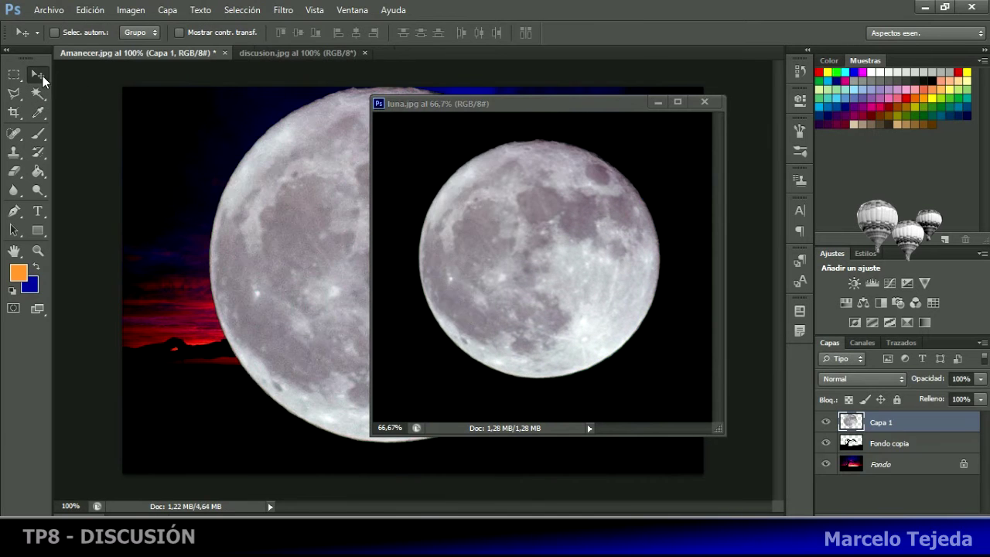
pyautogui.click(703, 103)
pyautogui.moveTo(464, 214); pyautogui.dragTo(478, 232)
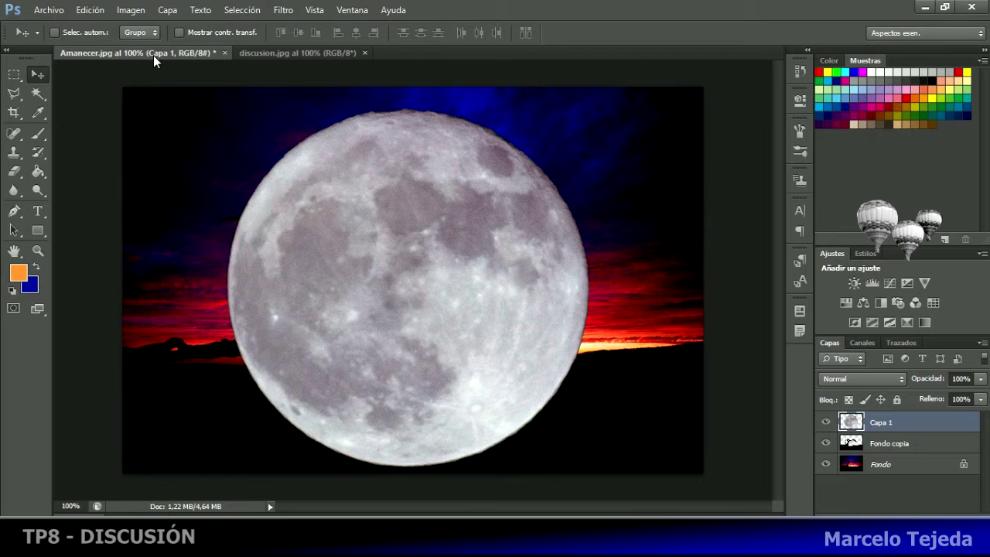
# Scale the moon proportionally to about 86.56% and move it down so its lower edge runs past the image's bottom
pyautogui.click(91, 10)
pyautogui.moveTo(349, 284)
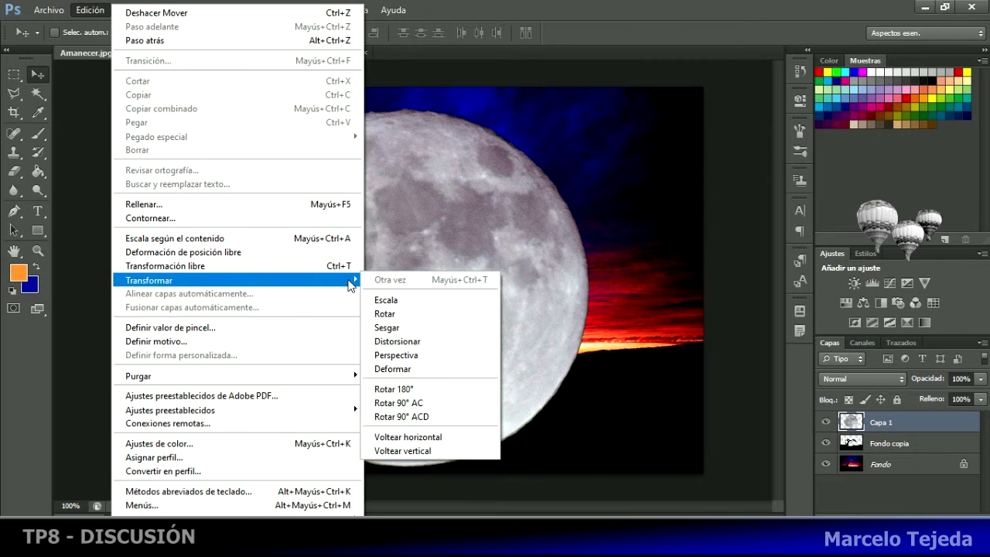
pyautogui.click(403, 299)
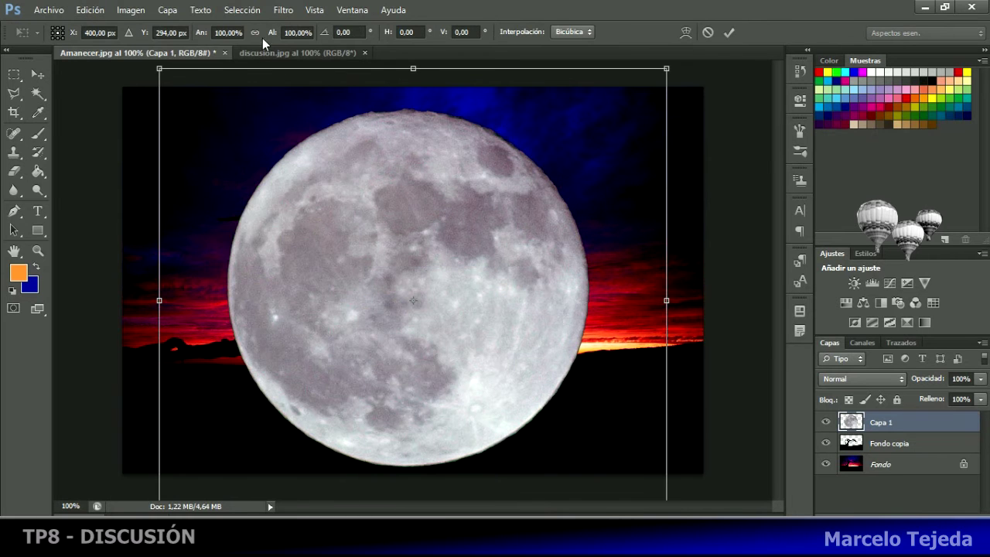
pyautogui.moveTo(669, 68); pyautogui.dragTo(587, 112)
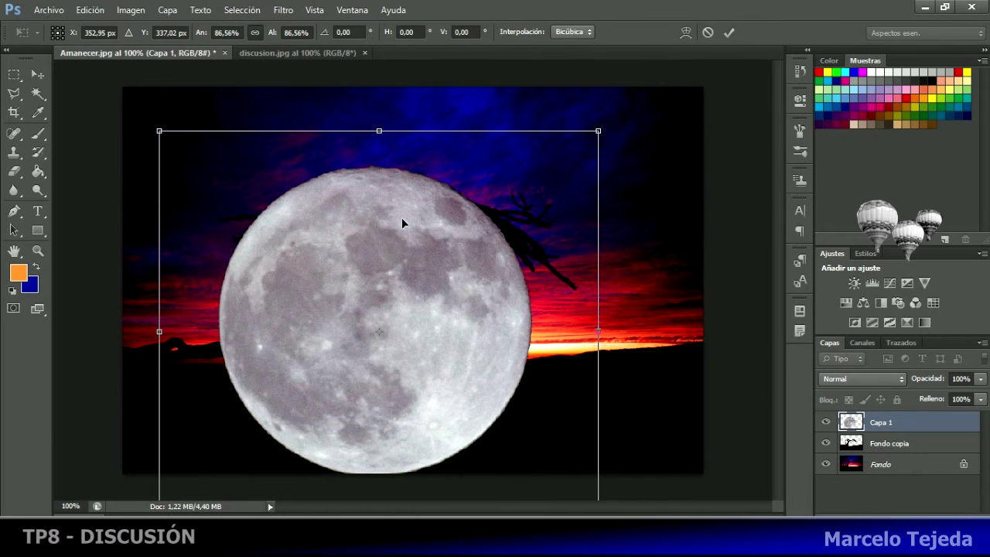
pyautogui.press('Return')
pyautogui.moveTo(403, 222); pyautogui.dragTo(437, 271)
# Rename the moon layer Capa 1 as LUNA
pyautogui.doubleClick(884, 422)
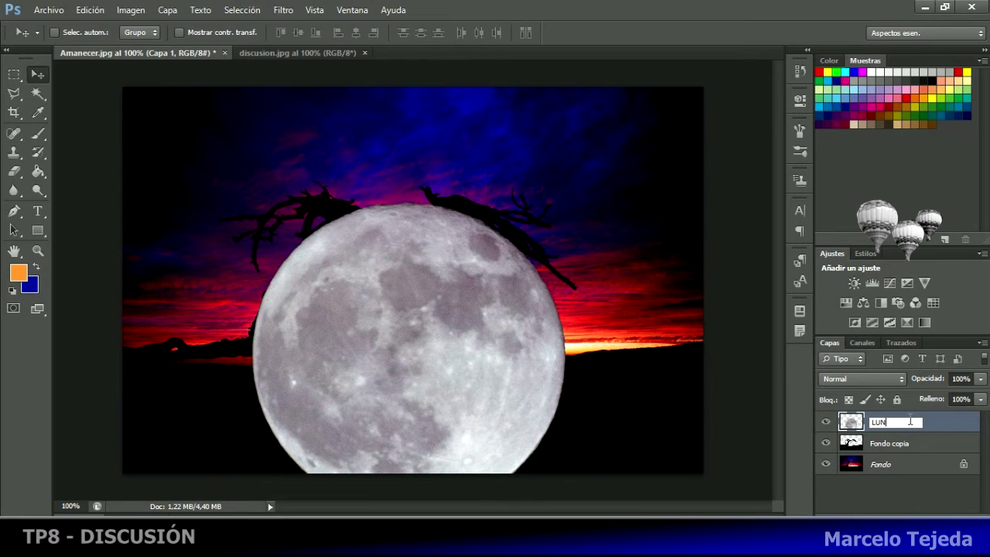
pyautogui.click(893, 443)
# Place the LUNA layer between Fondo copia and Fondo, and lower the moon so it rises behind the horizon
pyautogui.click(891, 423)
pyautogui.moveTo(878, 421); pyautogui.dragTo(876, 453)
pyautogui.moveTo(535, 333); pyautogui.dragTo(531, 361)
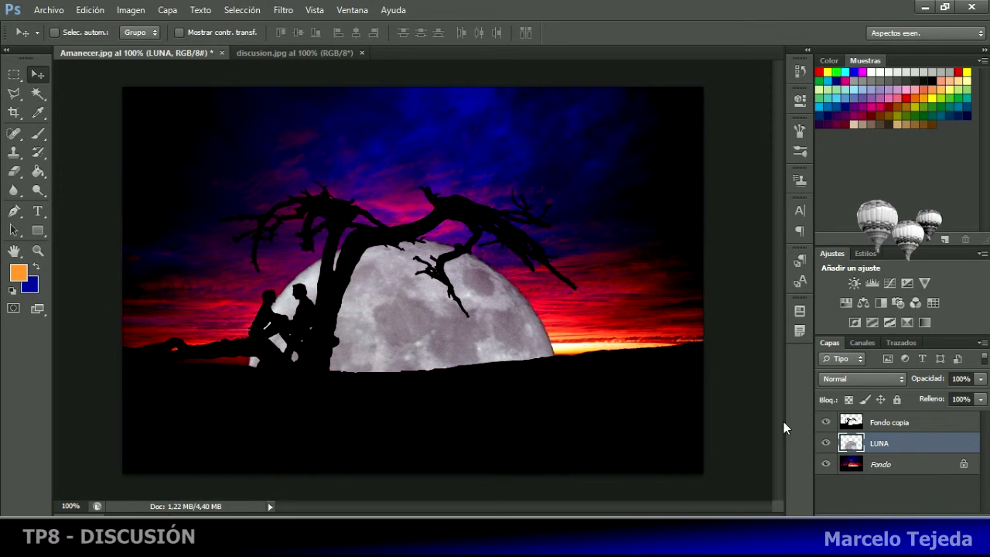
# Try the Superponer and Luz suave blending modes on the LUNA layer, and preview the following modes down to Luminosidad
pyautogui.click(871, 378)
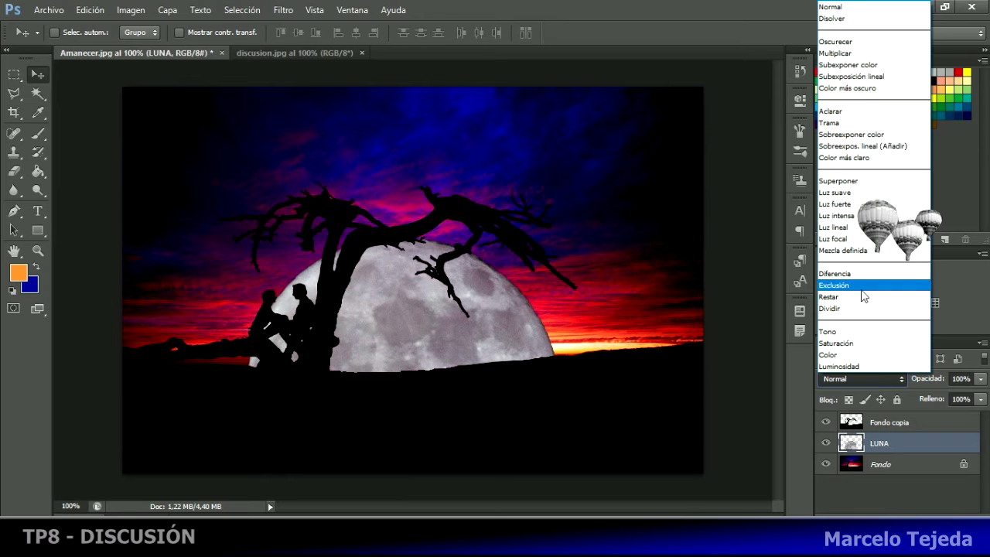
pyautogui.click(851, 182)
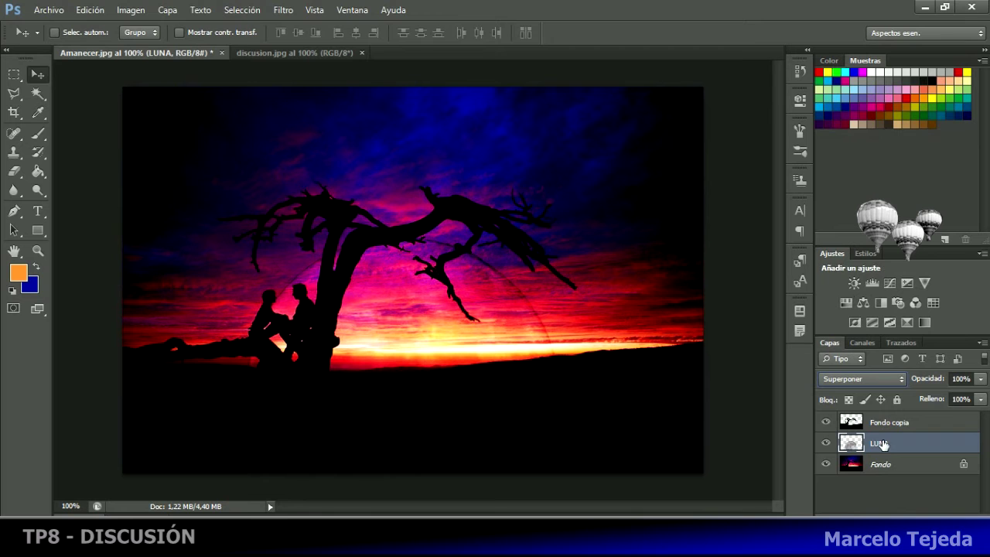
pyautogui.click(872, 378)
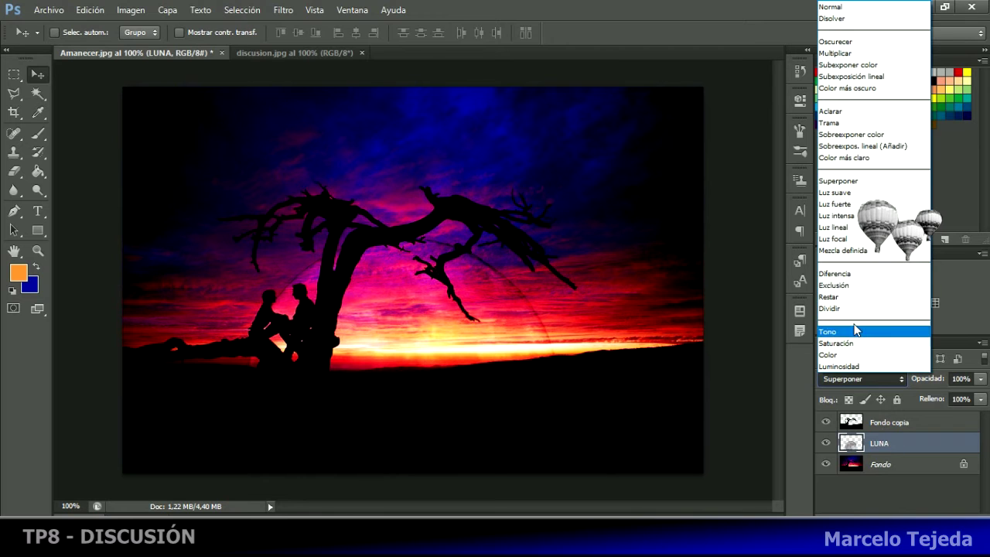
pyautogui.click(839, 192)
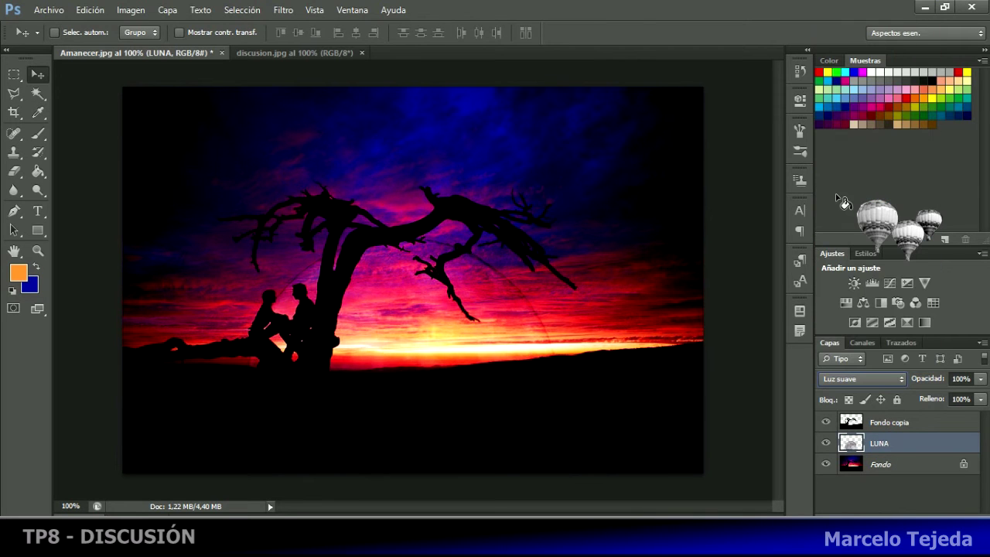
pyautogui.press('Down')
pyautogui.press('Down')
pyautogui.press('Down')
pyautogui.press('Down')
pyautogui.press('Down')
pyautogui.press('Down')
pyautogui.press('Down')
pyautogui.press('Down')
pyautogui.press('Down')
pyautogui.press('Down')
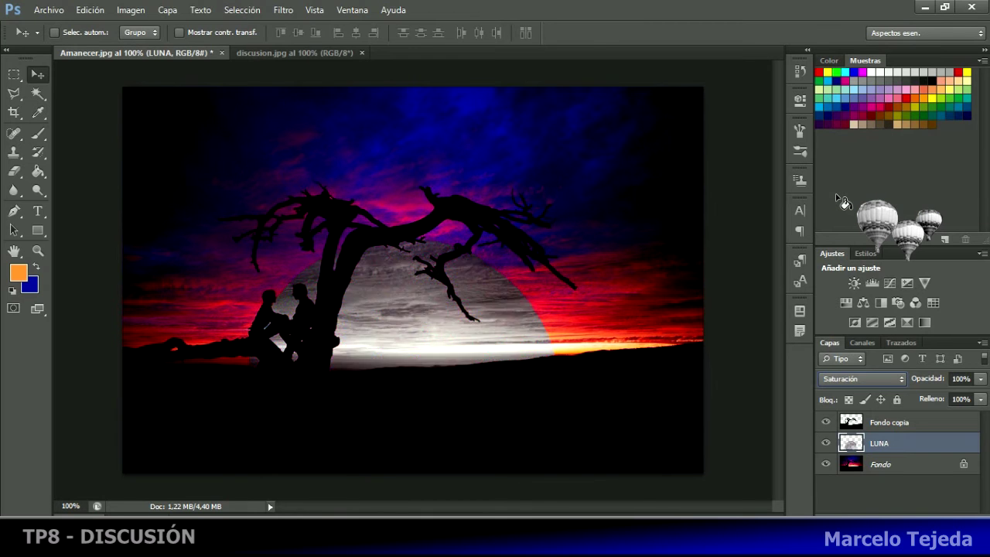
pyautogui.press('Down')
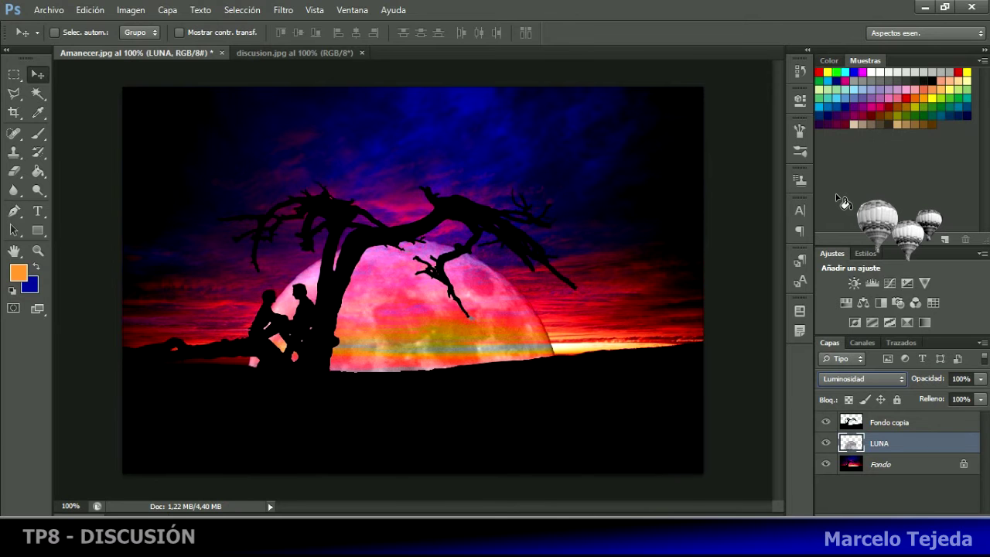
# Preview the LUNA layer's blending modes in reverse order, from Luminosidad back up to Normal
pyautogui.press('Up')
pyautogui.press('Up')
pyautogui.press('Up')
pyautogui.press('Up')
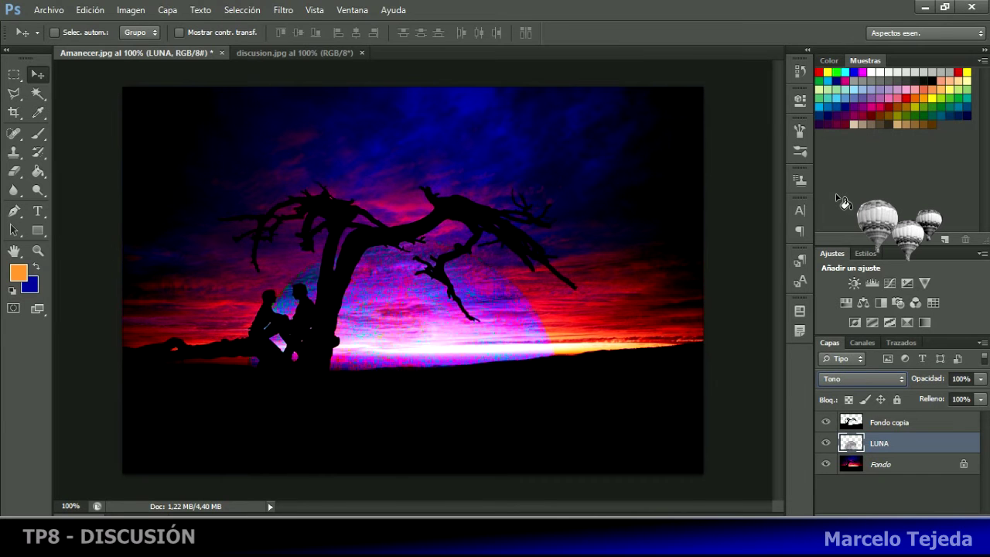
pyautogui.press('Up')
pyautogui.press('Up')
pyautogui.press('Up')
pyautogui.press('Up')
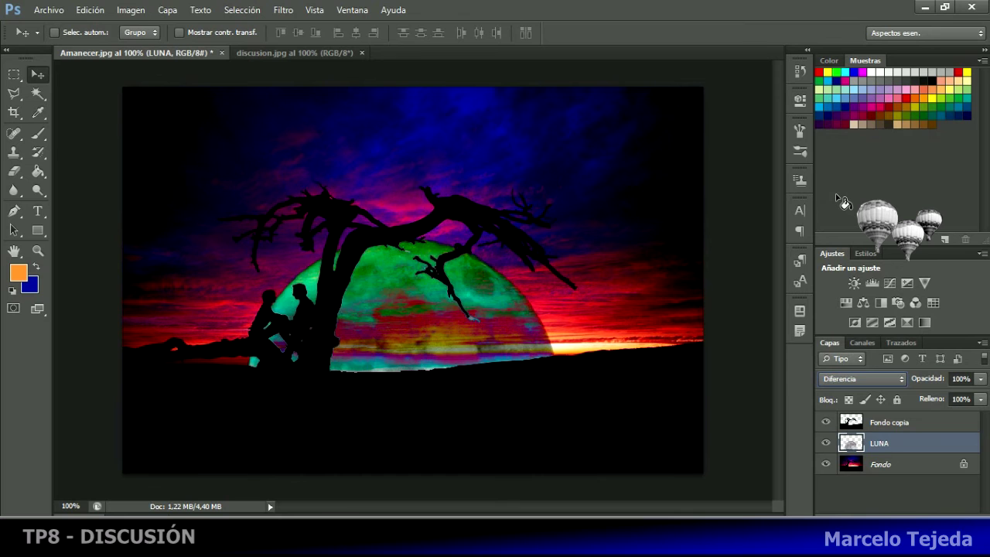
pyautogui.press('Up')
pyautogui.press('Up')
pyautogui.press('Up')
pyautogui.press('Up')
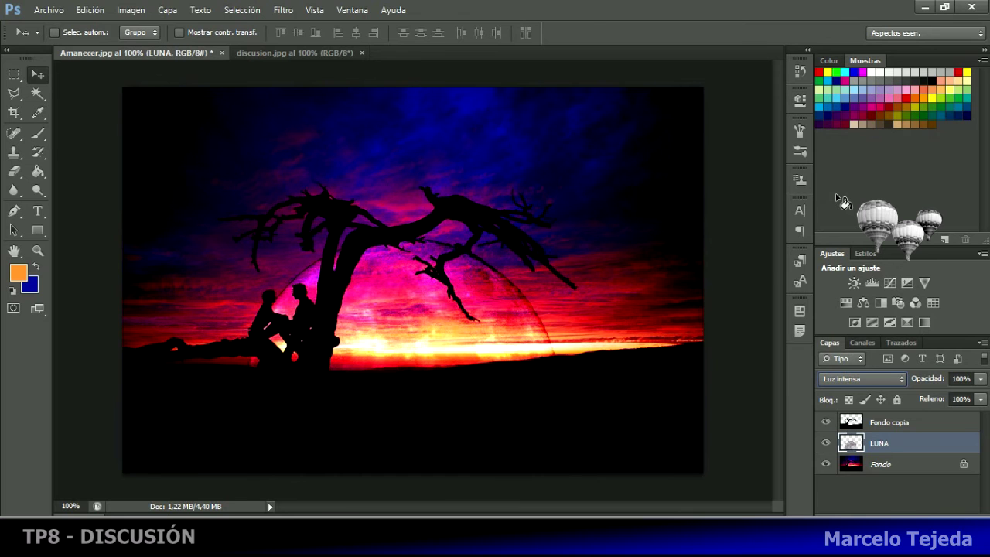
pyautogui.press('Up')
pyautogui.press('Up')
pyautogui.press('Up')
pyautogui.press('Up')
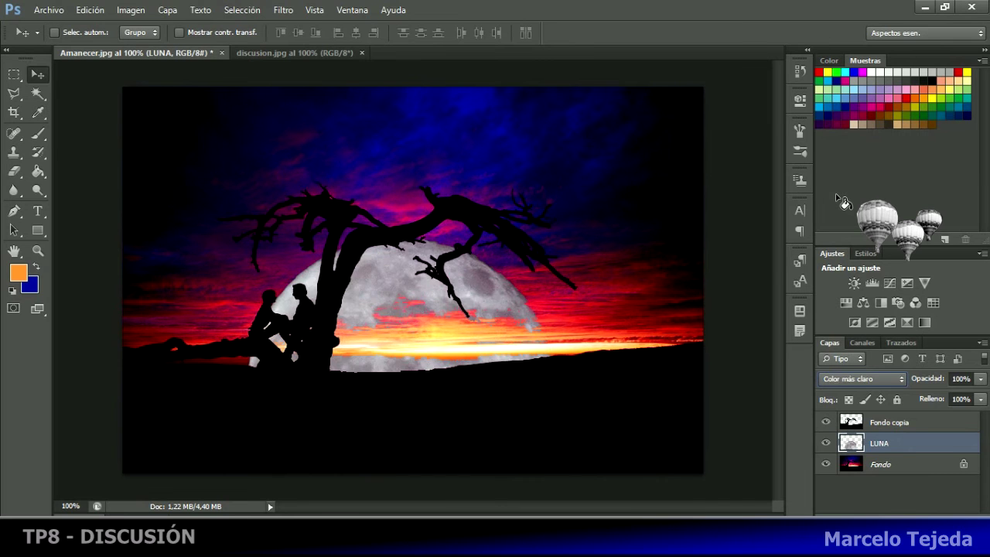
pyautogui.press('Up')
pyautogui.press('Up')
pyautogui.press('Up')
pyautogui.press('Up')
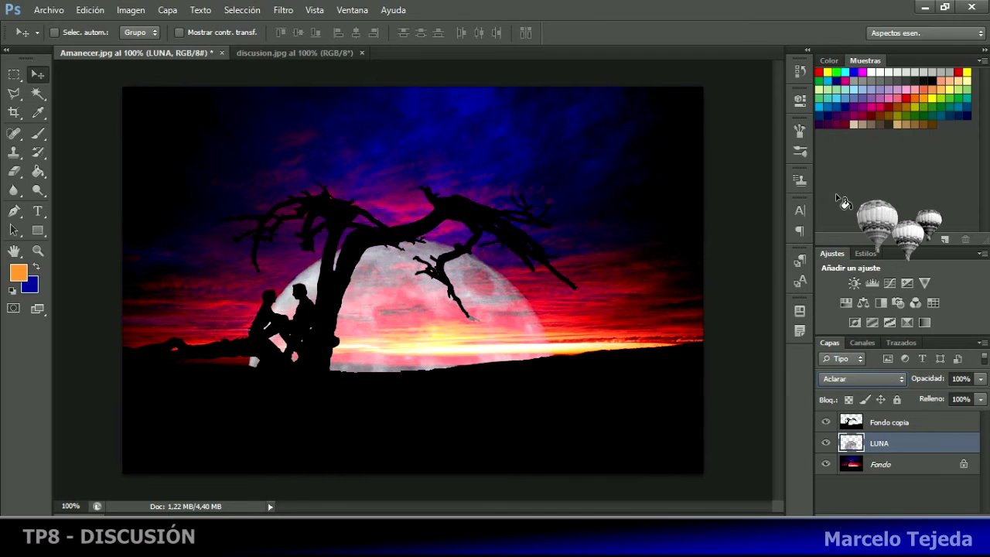
pyautogui.press('Up')
pyautogui.press('Up')
pyautogui.press('Up')
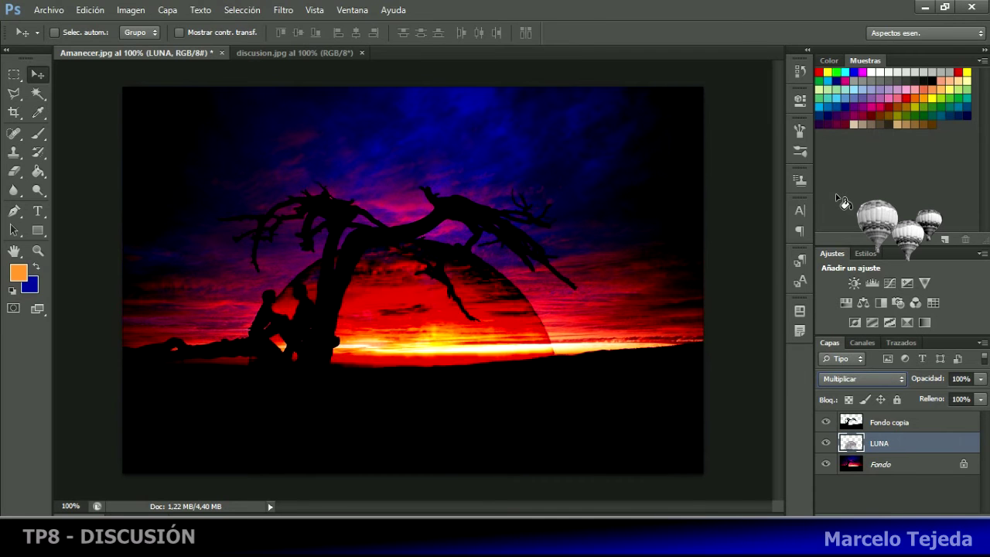
pyautogui.press('Up')
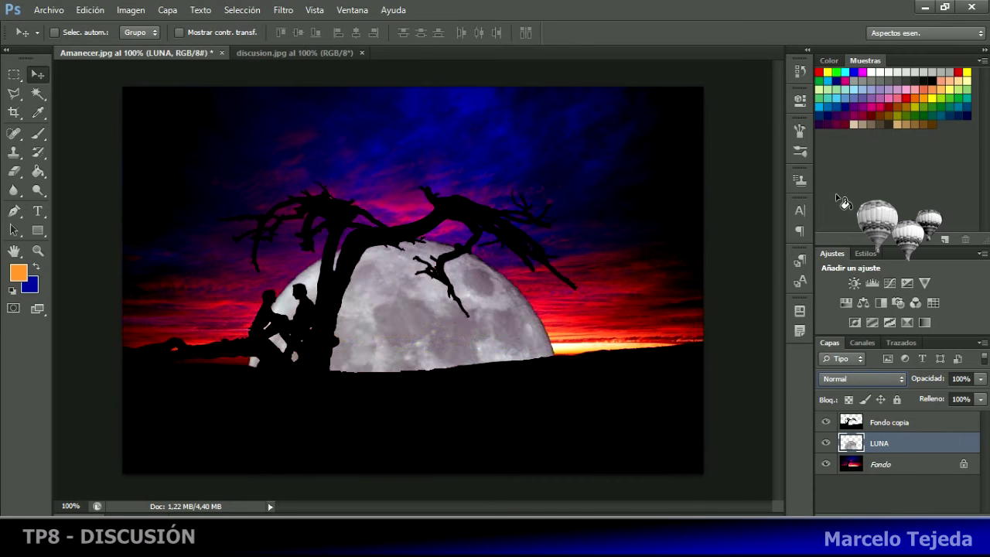
# Preview the LUNA layer's blending modes from Normal down to Luz fuerte
pyautogui.press('Down')
pyautogui.press('Down')
pyautogui.press('Down')
pyautogui.press('Down')
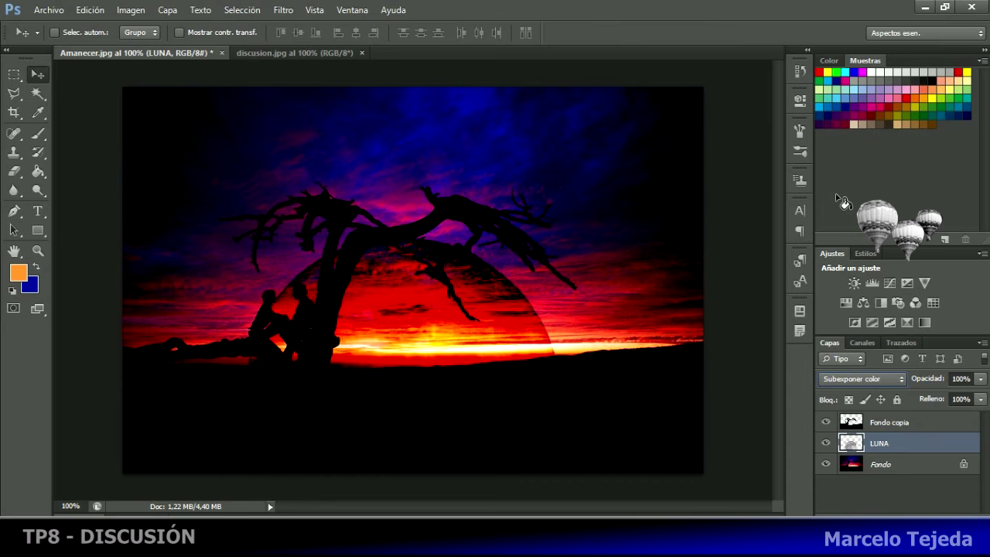
pyautogui.press('Down')
pyautogui.press('Down')
pyautogui.press('Down')
pyautogui.press('Down')
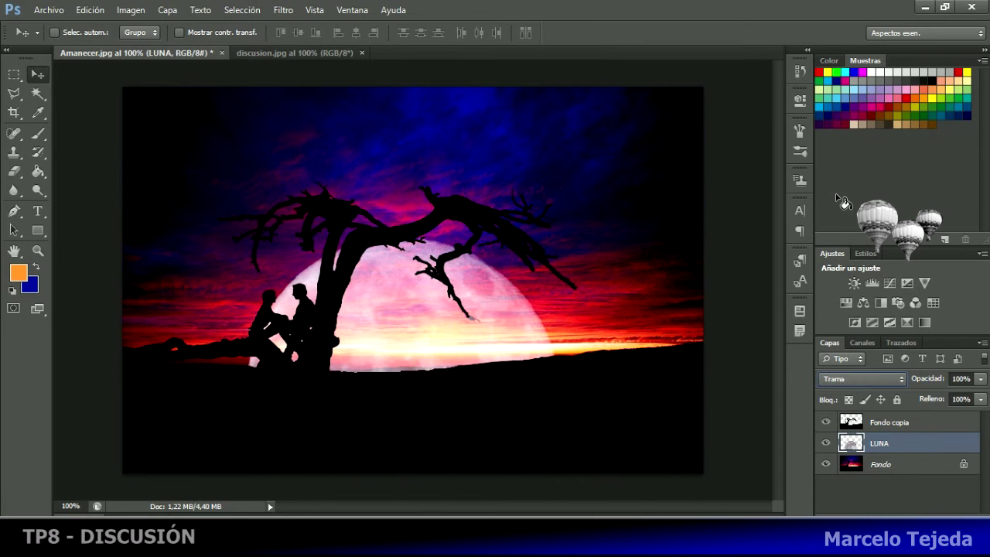
pyautogui.press('Down')
pyautogui.press('Down')
pyautogui.press('Down')
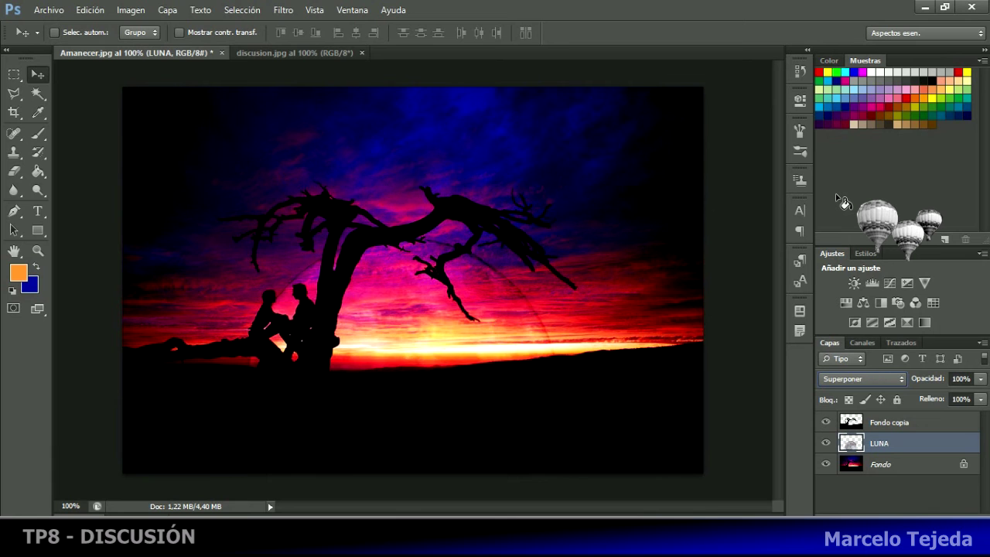
pyautogui.press('Down')
pyautogui.press('Down')
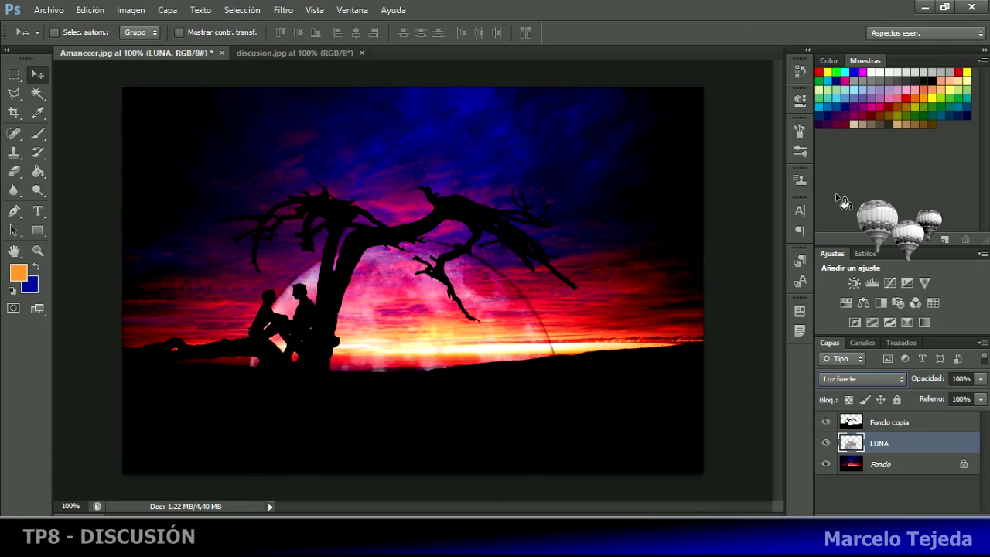
# Set the LUNA layer's blending mode to Normal and its opacity to 60%
pyautogui.click(862, 378)
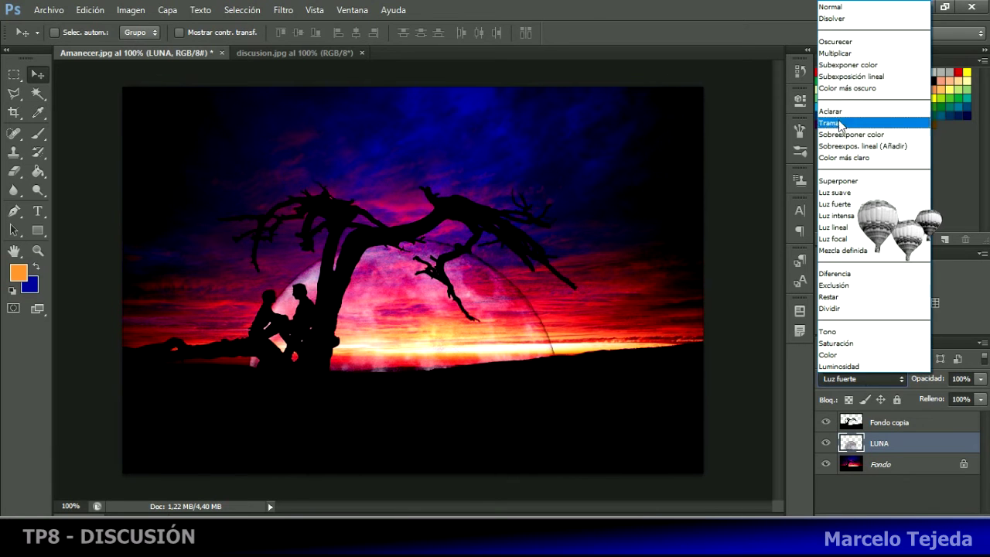
pyautogui.click(831, 7)
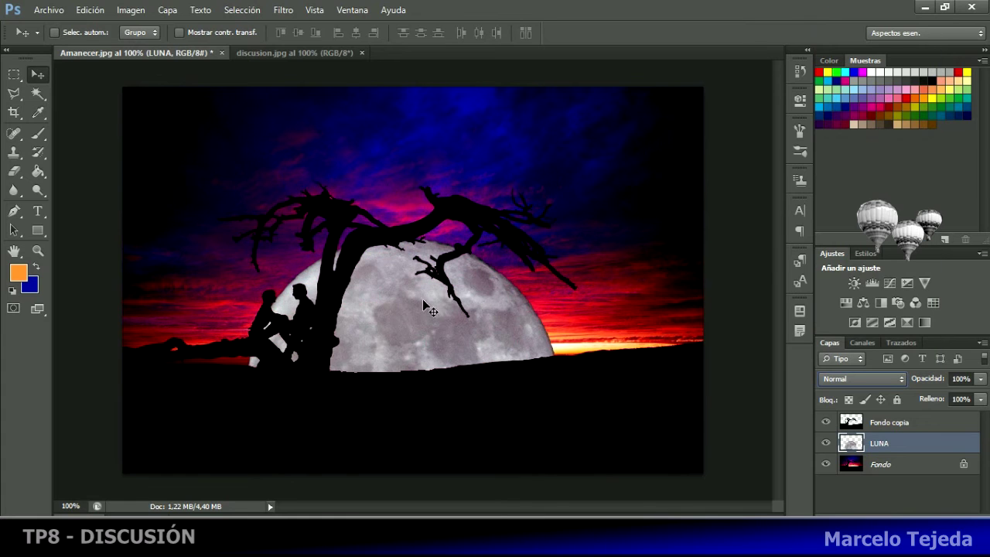
pyautogui.click(978, 379)
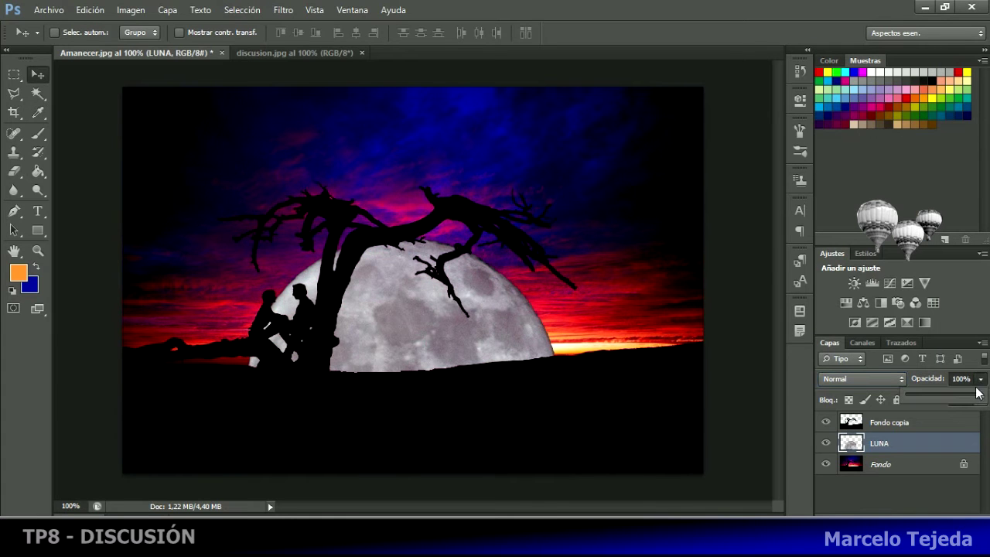
pyautogui.moveTo(977, 398); pyautogui.dragTo(950, 397)
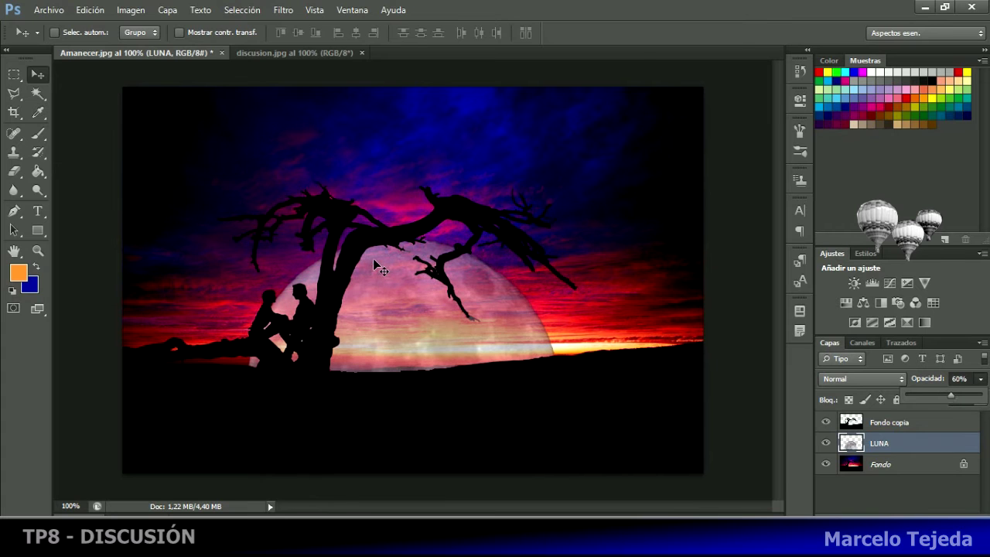
pyautogui.click(197, 58)
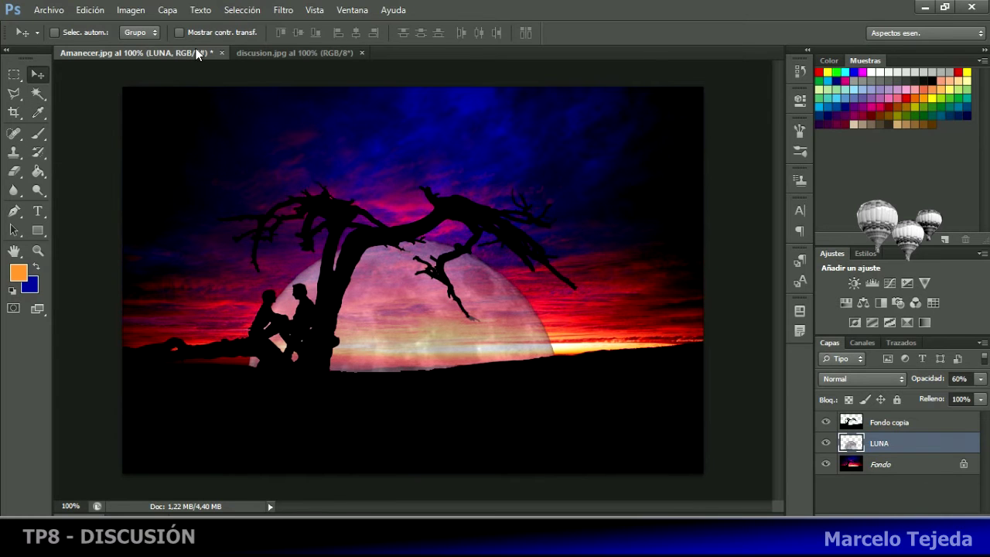
# Float discusion.jpg in its own window and apply Brightness/Contrast to it with brightness 150 and contrast 100
pyautogui.moveTo(267, 55); pyautogui.dragTo(302, 92)
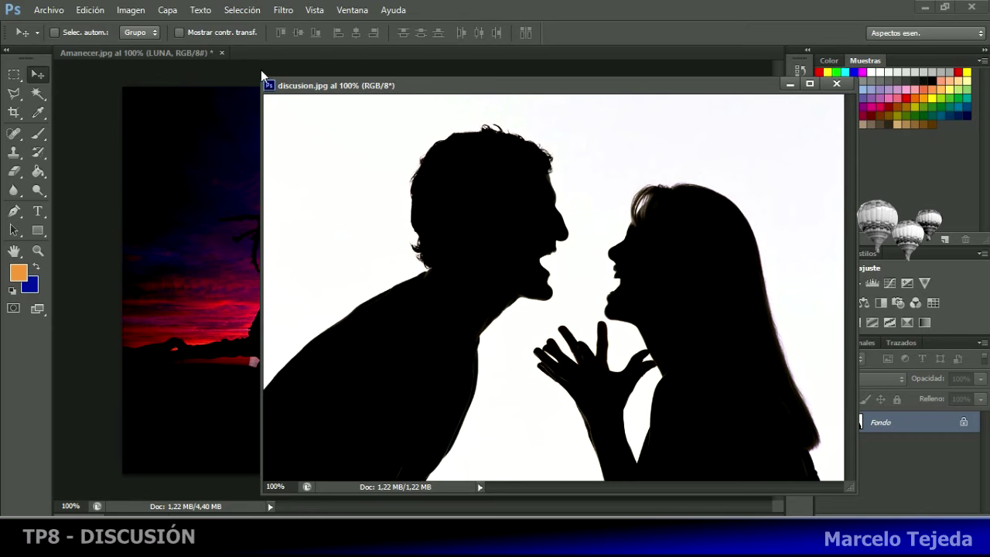
pyautogui.click(133, 11)
pyautogui.moveTo(172, 46)
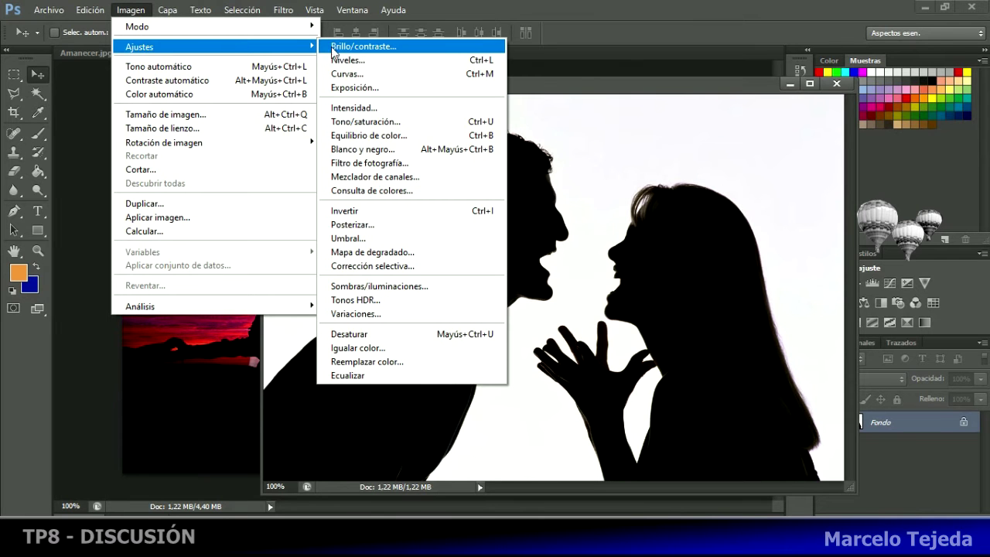
pyautogui.click(360, 48)
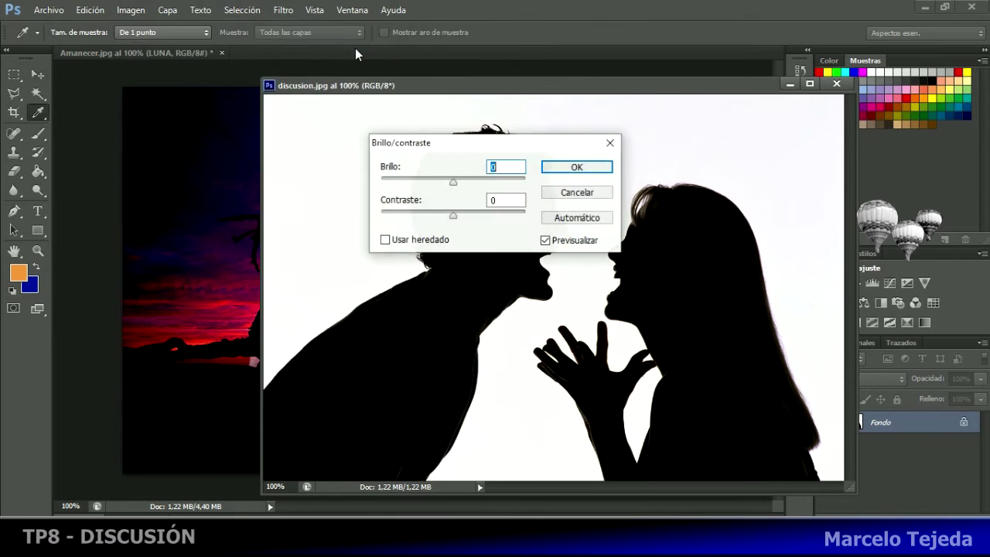
pyautogui.moveTo(455, 184); pyautogui.dragTo(480, 186)
pyautogui.moveTo(460, 219); pyautogui.dragTo(517, 217)
pyautogui.moveTo(484, 185); pyautogui.dragTo(534, 222)
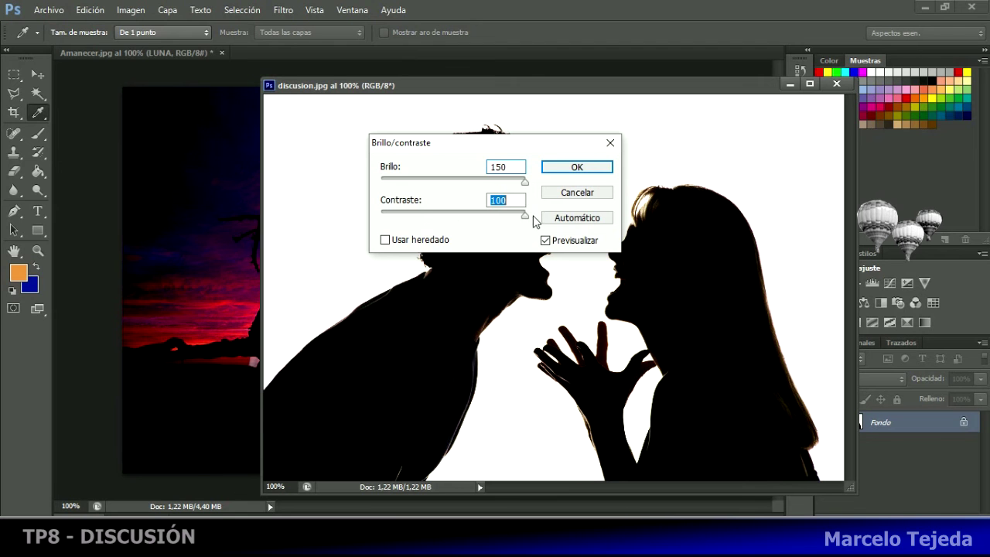
pyautogui.click(581, 168)
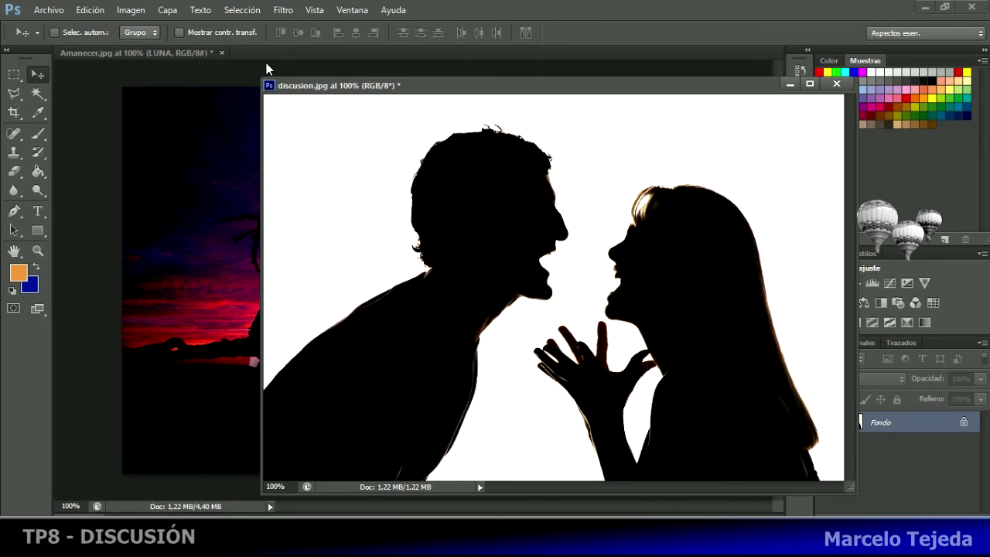
# Apply a second Brightness/Contrast adjustment to discusion.jpg, with brightness strongly lowered and contrast strongly raised to blacken the silhouettes
pyautogui.click(144, 10)
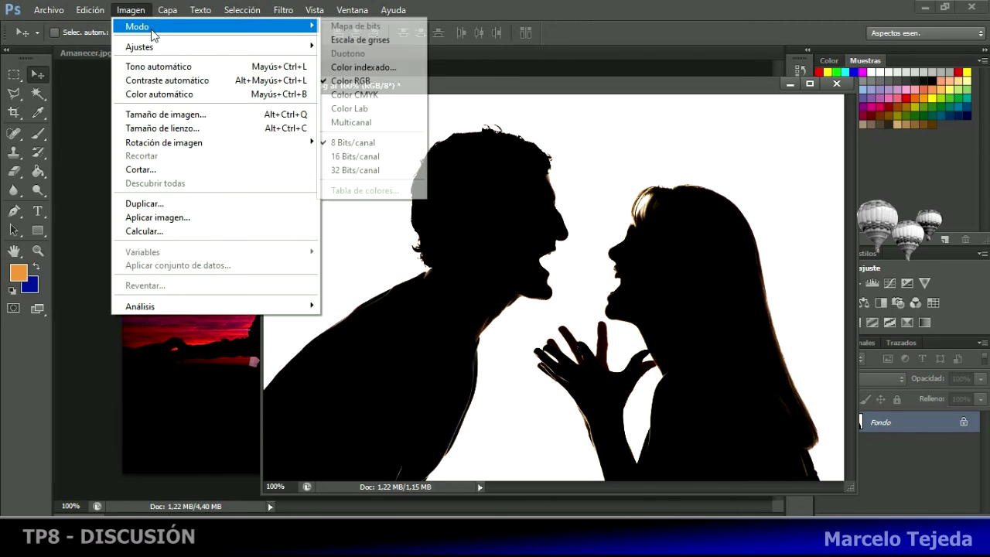
pyautogui.moveTo(296, 51)
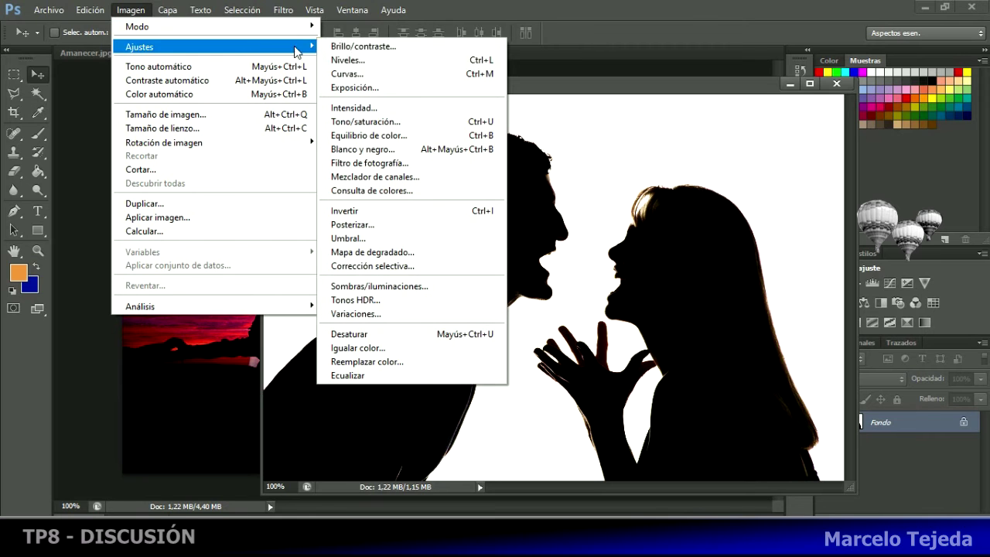
pyautogui.click(363, 47)
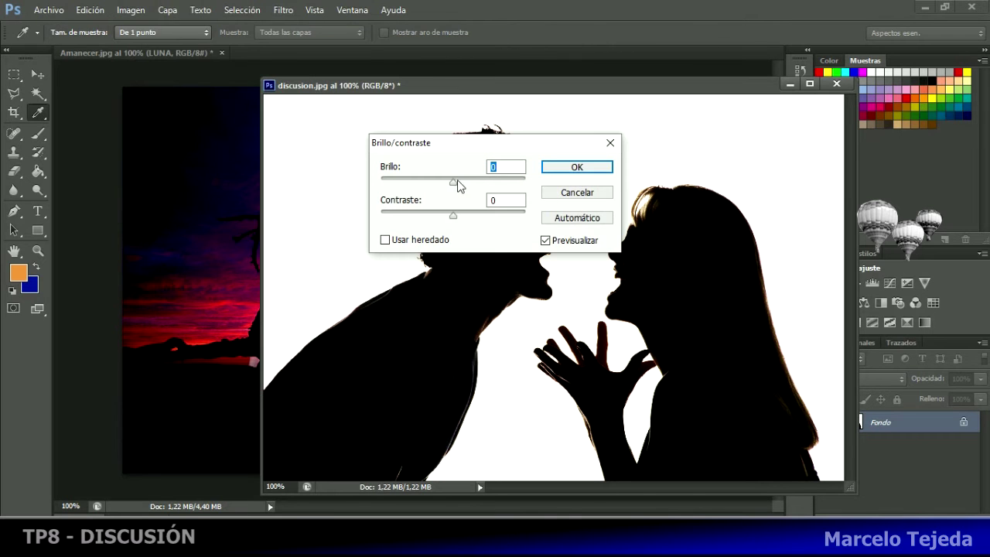
pyautogui.moveTo(458, 180); pyautogui.dragTo(417, 182)
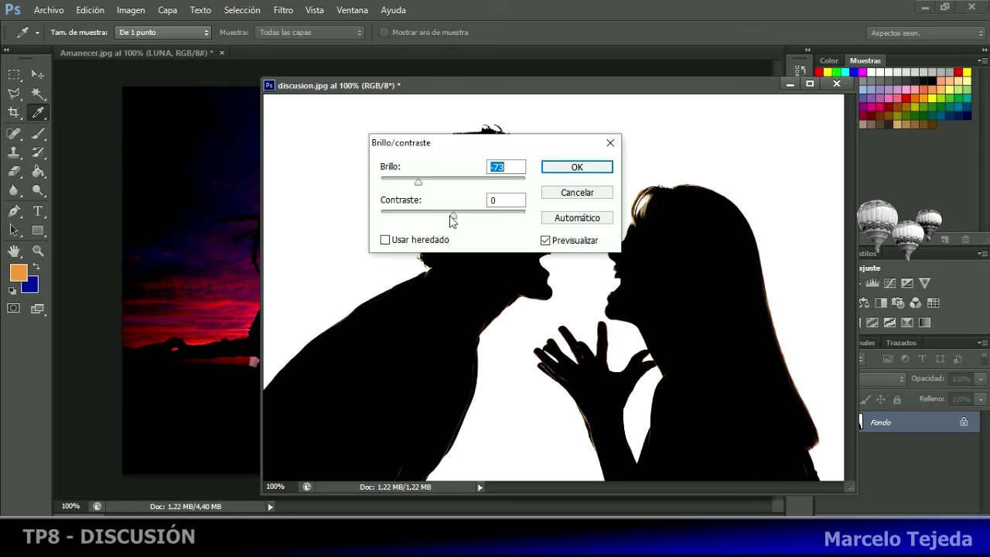
pyautogui.moveTo(456, 218); pyautogui.dragTo(512, 218)
pyautogui.moveTo(419, 184); pyautogui.dragTo(379, 193)
pyautogui.moveTo(510, 219); pyautogui.dragTo(518, 220)
pyautogui.click(577, 169)
pyautogui.press('v')
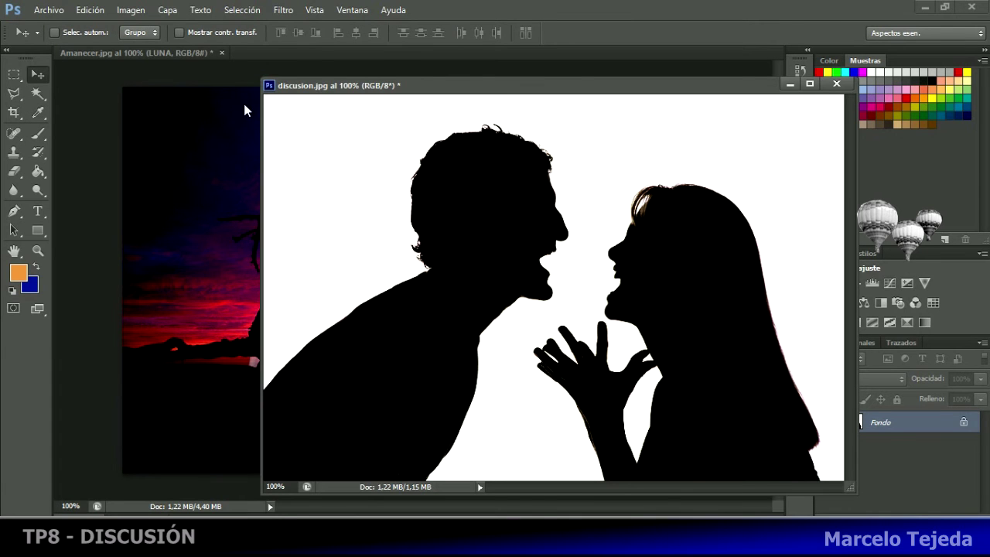
# Darken the remaining light edges and hair in discusion.jpg with a third Brightness/Contrast adjustment, lowering brightness and raising contrast
pyautogui.click(132, 10)
pyautogui.moveTo(147, 44)
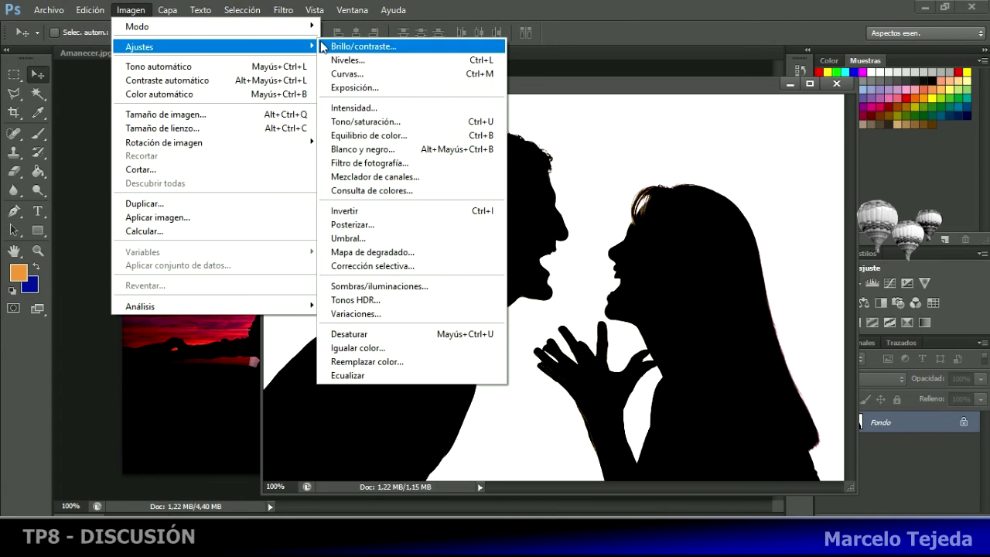
pyautogui.click(338, 47)
pyautogui.moveTo(451, 180); pyautogui.dragTo(397, 186)
pyautogui.moveTo(453, 216); pyautogui.dragTo(510, 220)
pyautogui.click(576, 166)
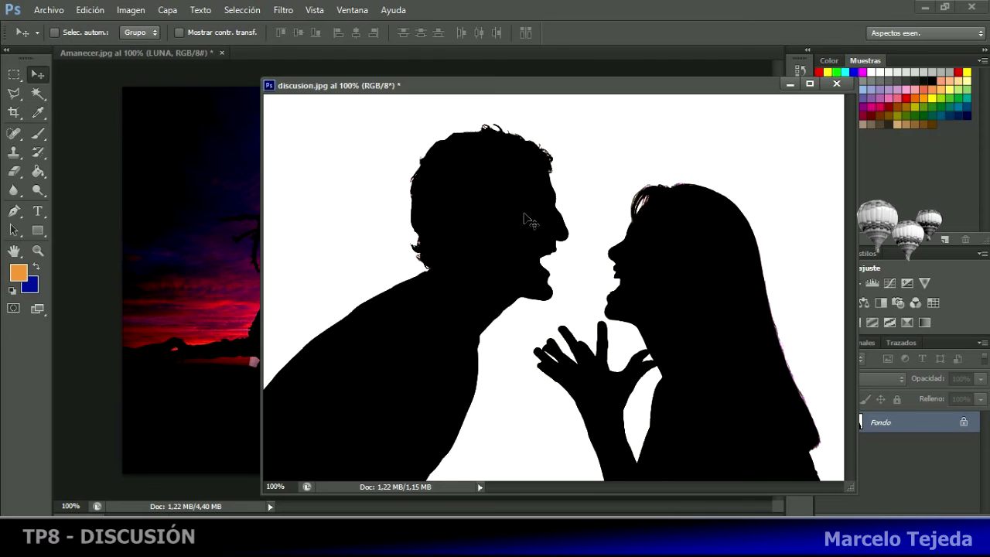
# Select the couple's black silhouettes in discusion.jpg by selecting the white background with the Magic Wand and inverting the selection
pyautogui.click(38, 92)
pyautogui.click(464, 162)
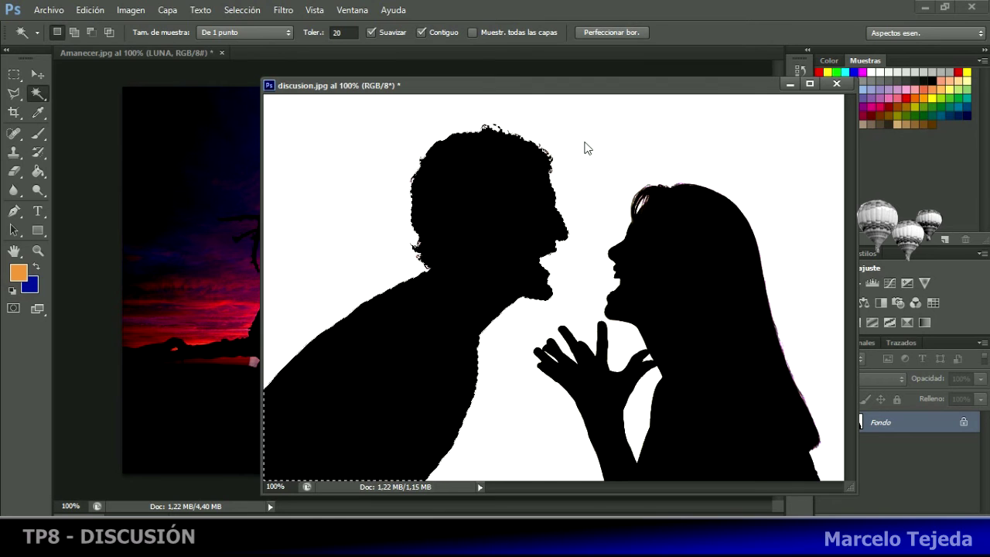
pyautogui.click(589, 147)
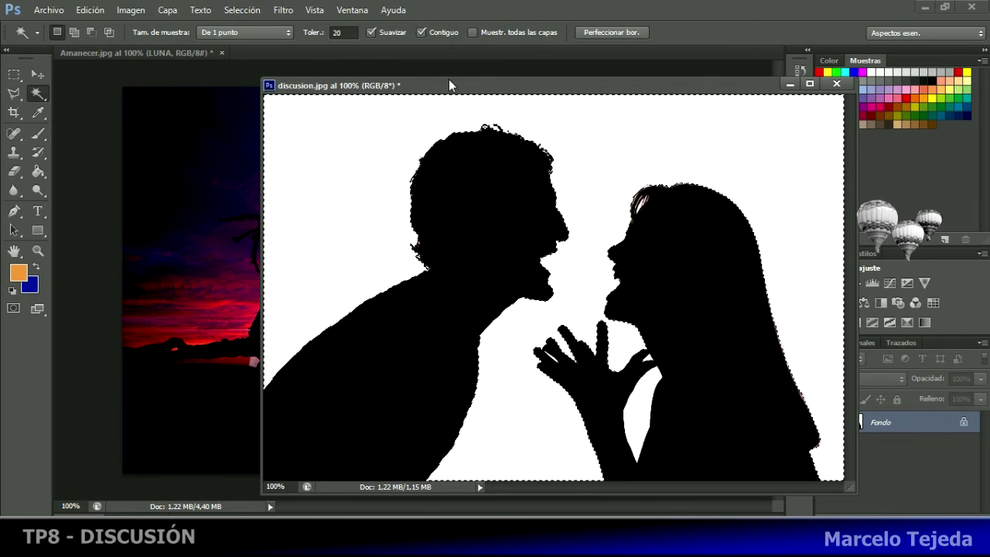
pyautogui.click(242, 9)
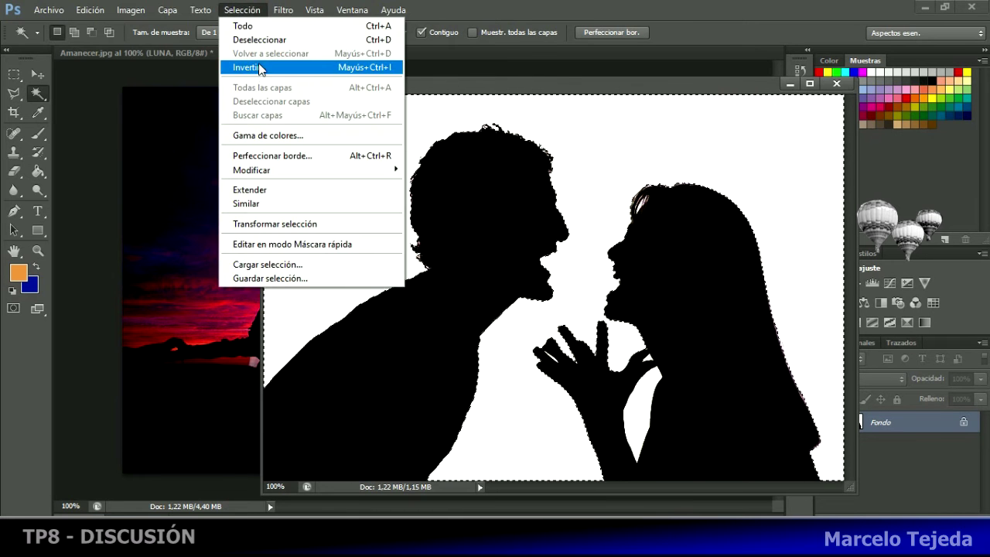
pyautogui.click(255, 68)
# Copy the selected silhouettes into Amanecer.jpg and close discusion.jpg without saving its changes
pyautogui.click(37, 75)
pyautogui.moveTo(383, 302); pyautogui.dragTo(232, 265)
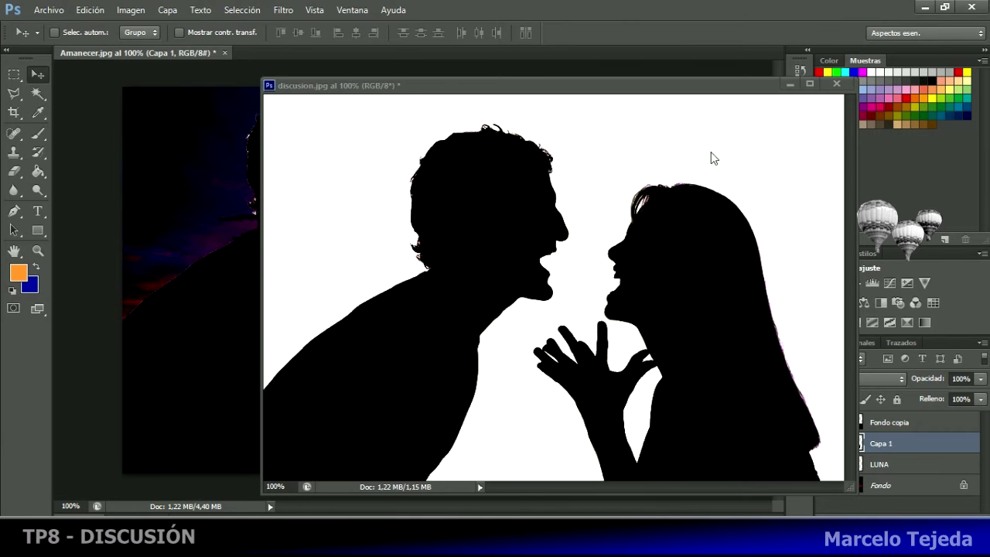
pyautogui.click(833, 87)
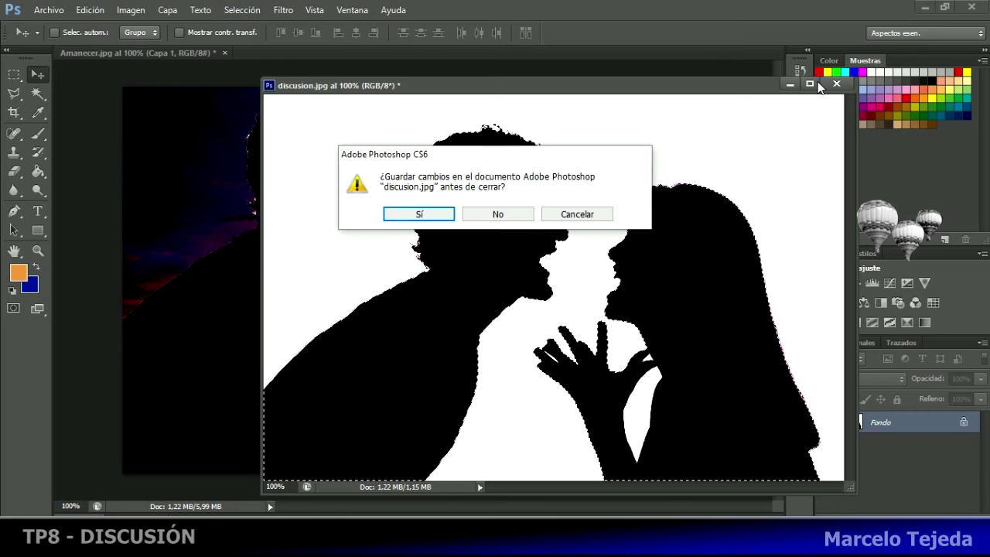
pyautogui.click(500, 213)
# Center the arguing couple's silhouettes over the sunset and place Capa 1 above the Fondo copia layer
pyautogui.moveTo(487, 238); pyautogui.dragTo(524, 253)
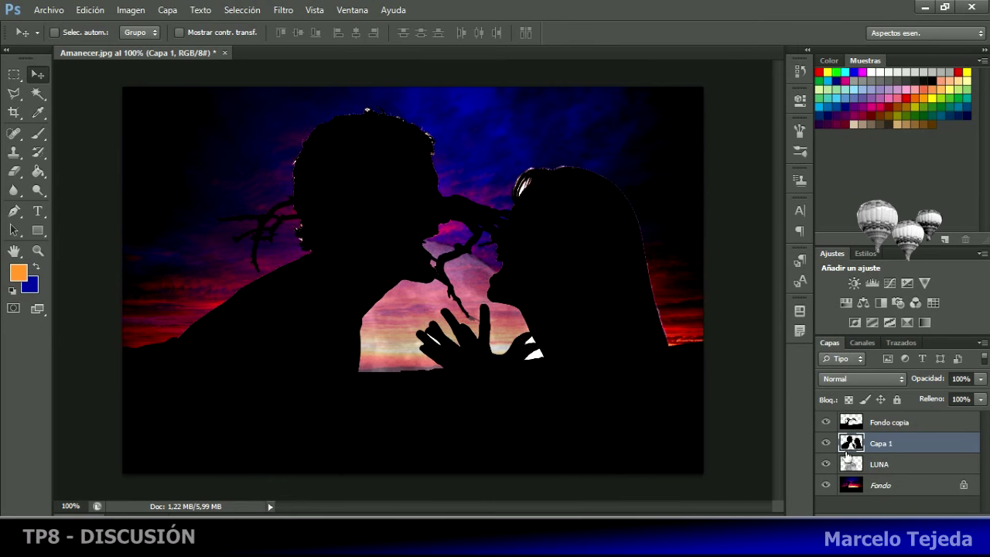
pyautogui.moveTo(877, 442); pyautogui.dragTo(860, 427)
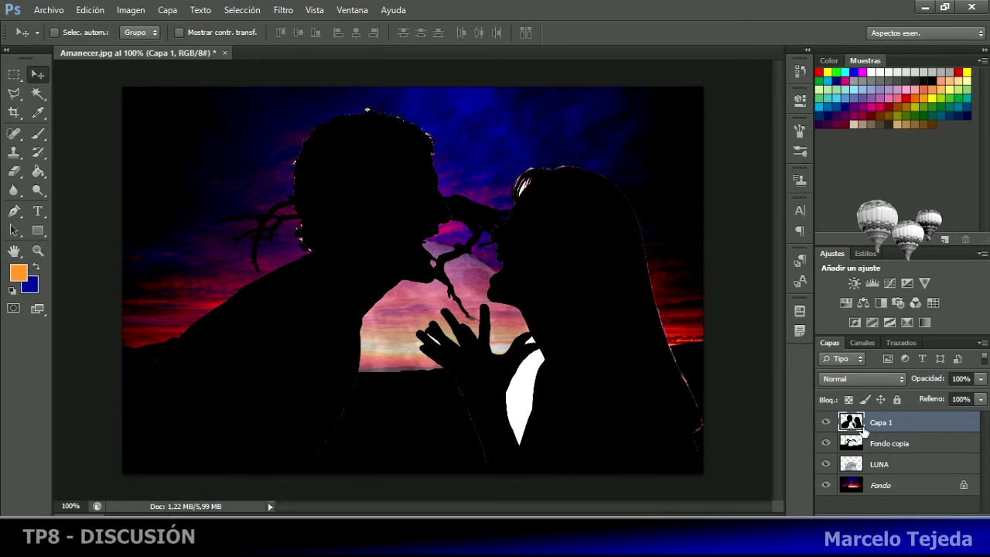
# Hide the Fondo copia, LUNA and Fondo layers and move the silhouettes so their base meets the canvas's lower edge
pyautogui.click(826, 443)
pyautogui.click(826, 464)
pyautogui.click(826, 485)
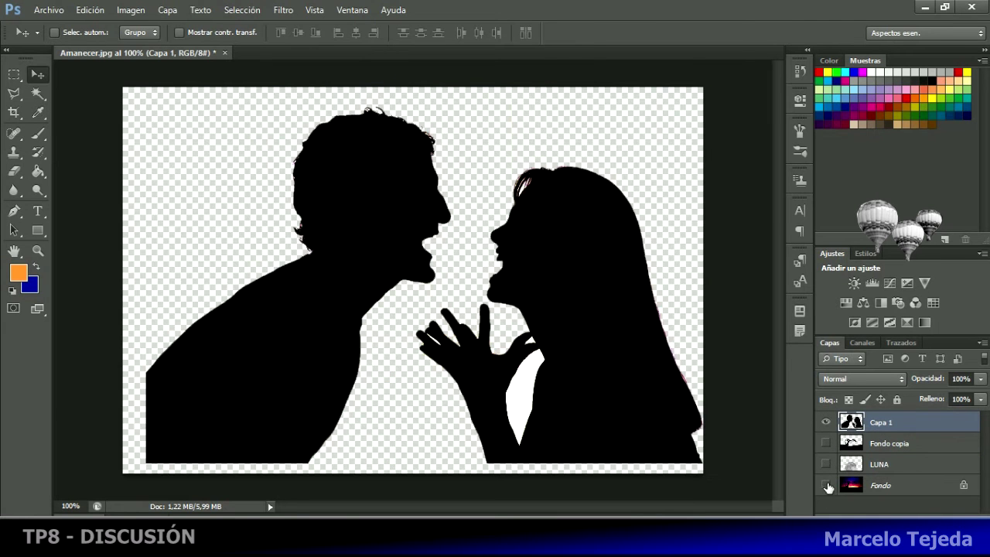
pyautogui.moveTo(645, 381); pyautogui.dragTo(637, 390)
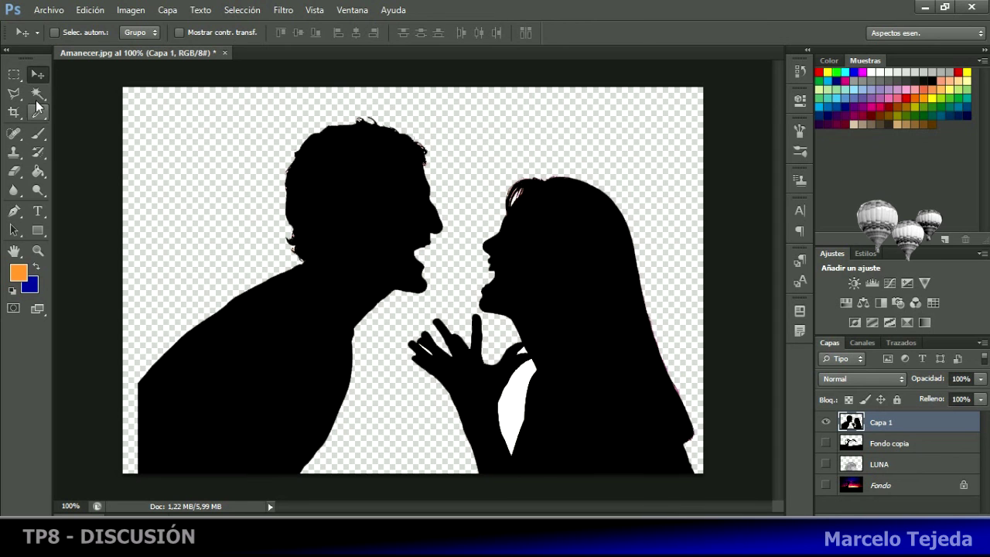
# Delete the white area enclosed between the woman's arm and body on Capa 1 using a Magic Wand selection
pyautogui.click(37, 93)
pyautogui.click(517, 401)
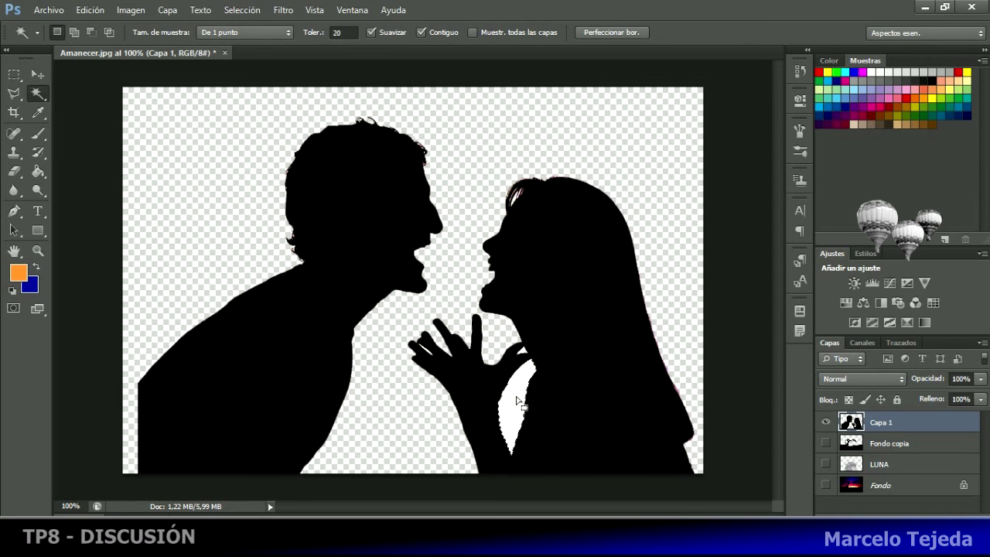
pyautogui.keyDown('shift'); pyautogui.click(524, 356); pyautogui.keyUp('shift')
pyautogui.hotkey('ctrl', 'i')
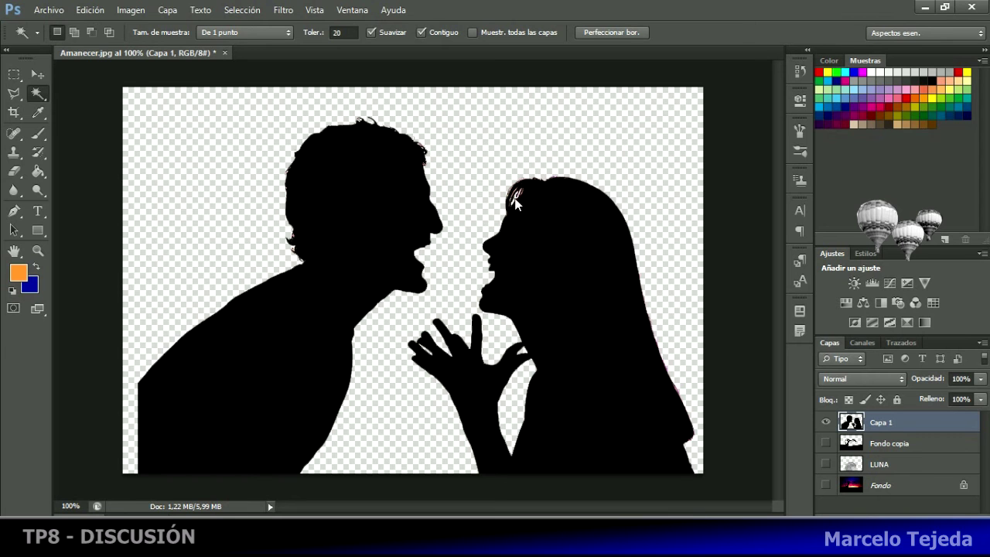
# Scale Capa 1 horizontally so the man's silhouette reaches the canvas's left edge
pyautogui.click(20, 74)
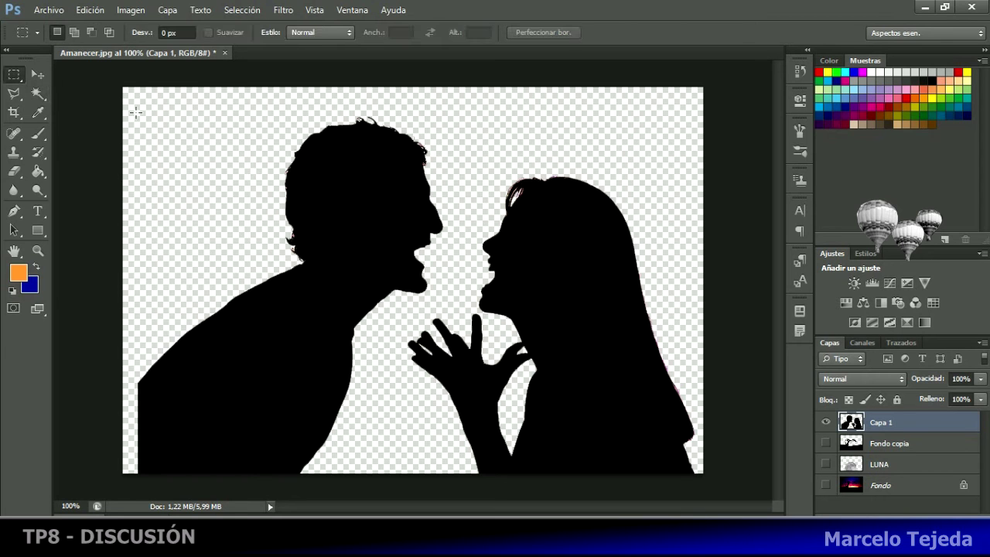
pyautogui.click(89, 10)
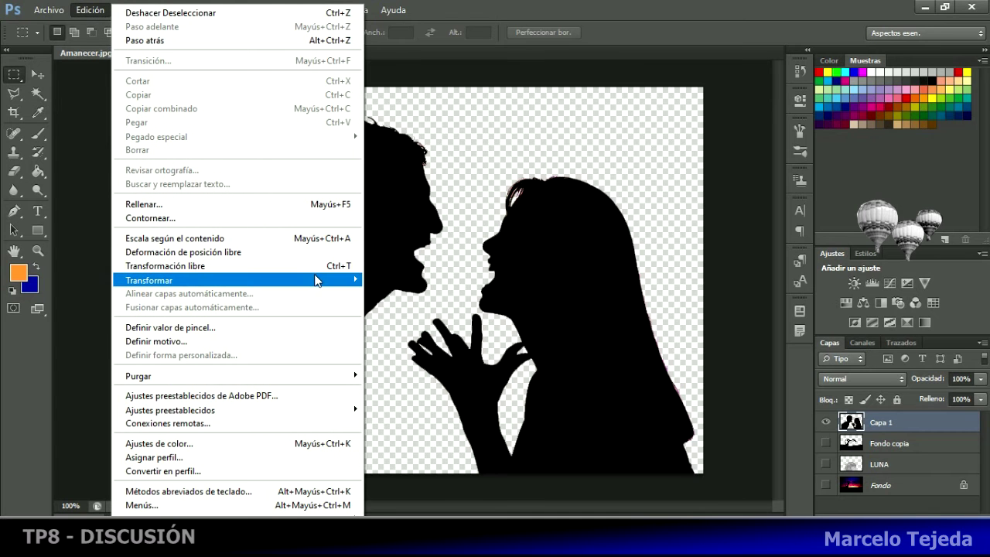
pyautogui.moveTo(314, 280)
pyautogui.click(383, 295)
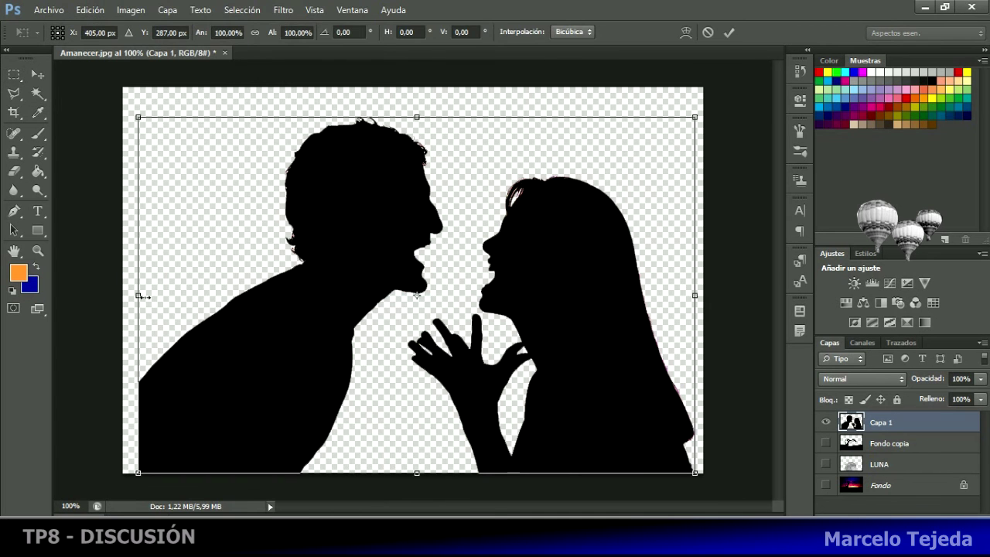
pyautogui.moveTo(139, 295); pyautogui.dragTo(120, 295)
pyautogui.press('Return')
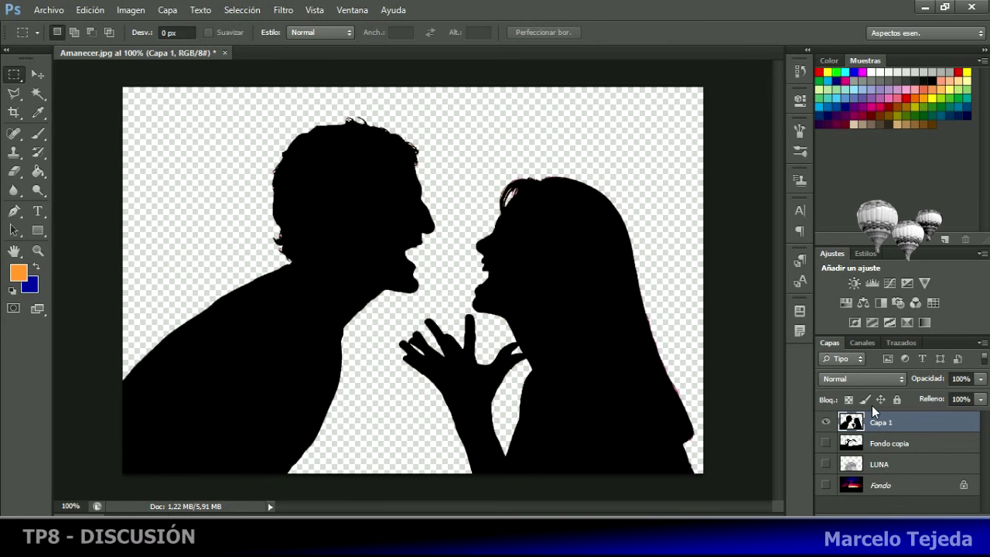
# Show the Fondo copia, LUNA and Fondo layers again
pyautogui.click(824, 441)
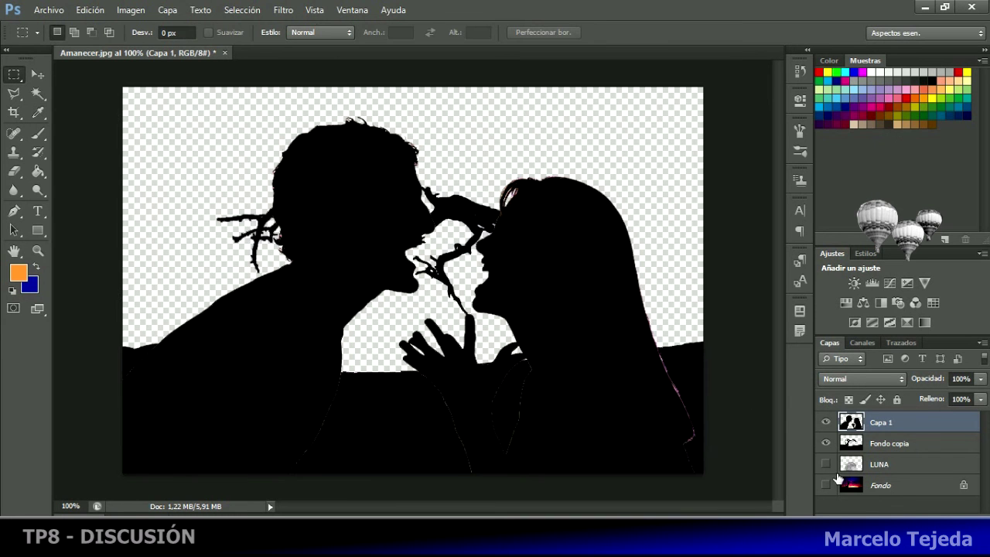
pyautogui.click(826, 464)
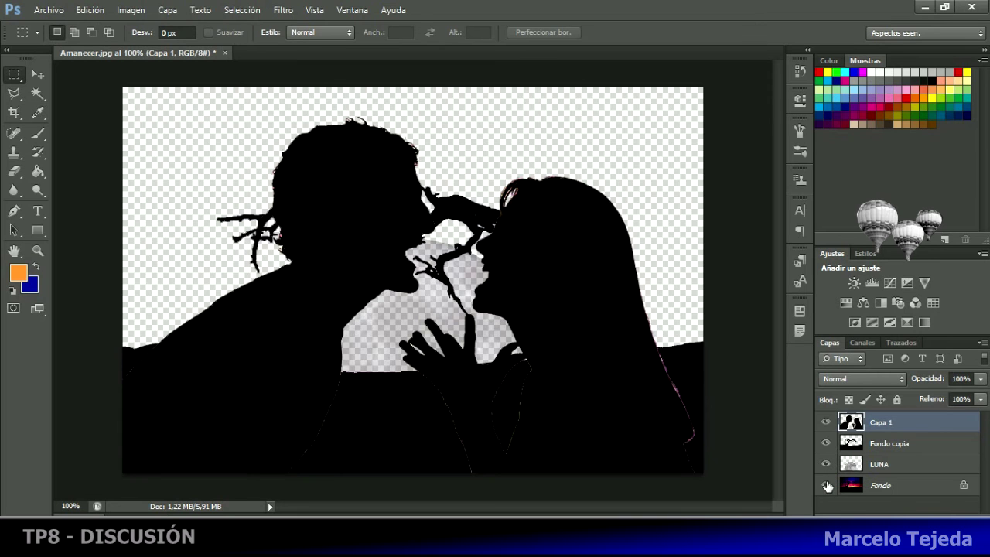
pyautogui.click(826, 485)
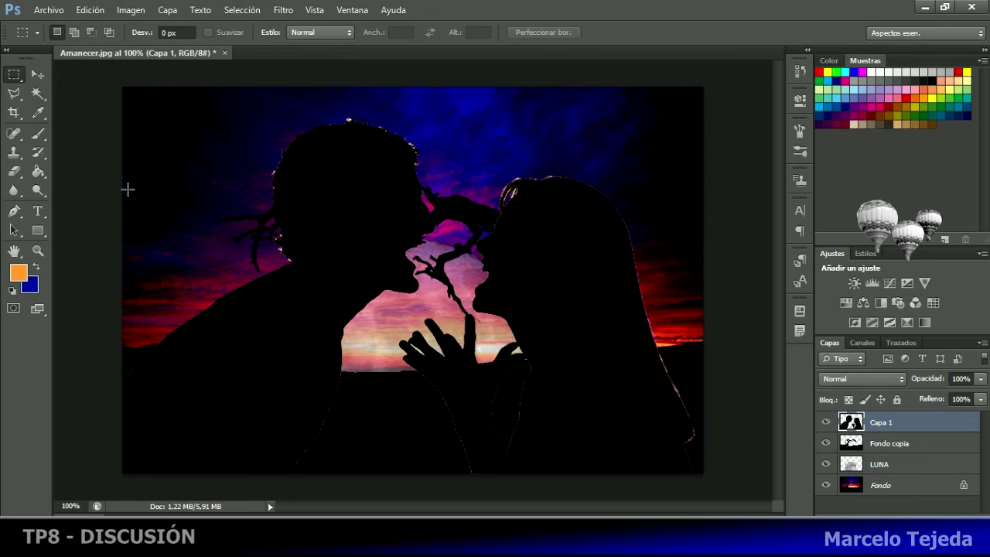
# Erase the light fringes around the silhouettes on Capa 1 and move them down and right to uncover the seated couple
pyautogui.click(14, 171)
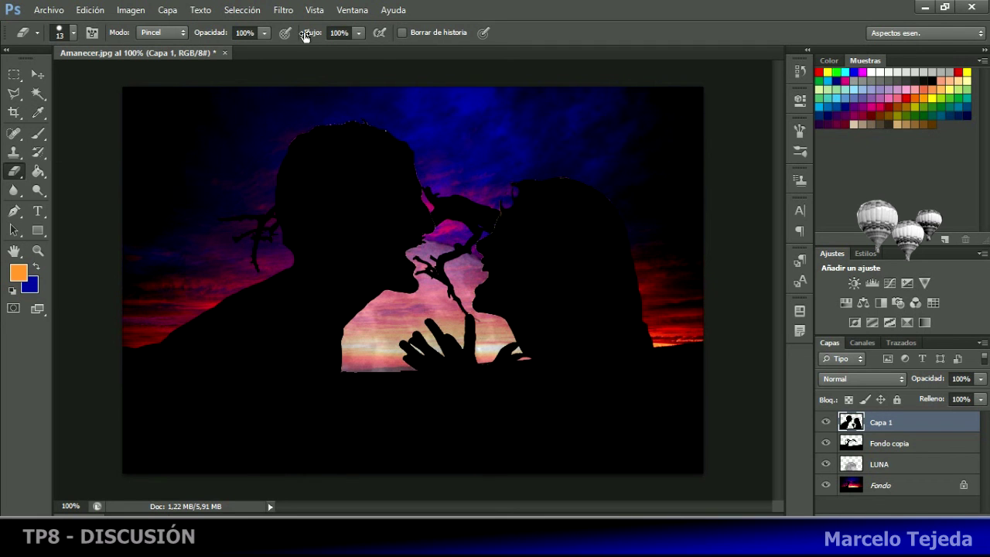
pyautogui.click(37, 74)
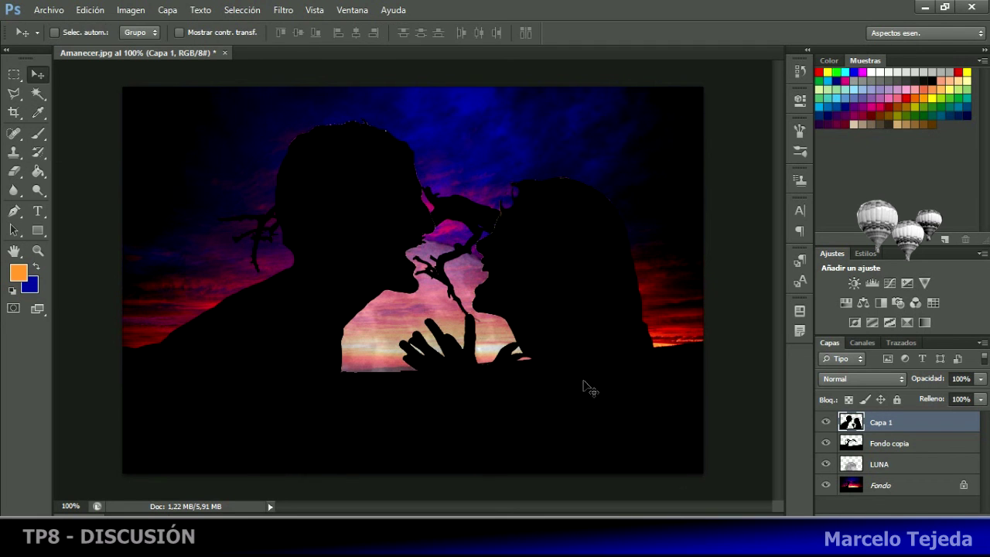
pyautogui.moveTo(585, 381); pyautogui.dragTo(658, 426)
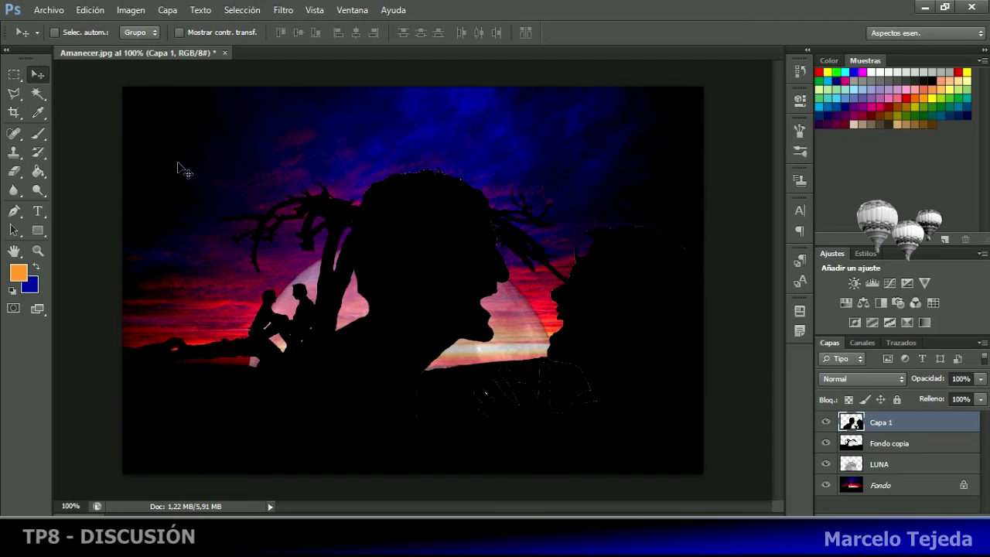
# Add the orange text "TRABAJO PRACTICO" in Swis721 LtEx BT over the dark lower part of the image
pyautogui.click(37, 210)
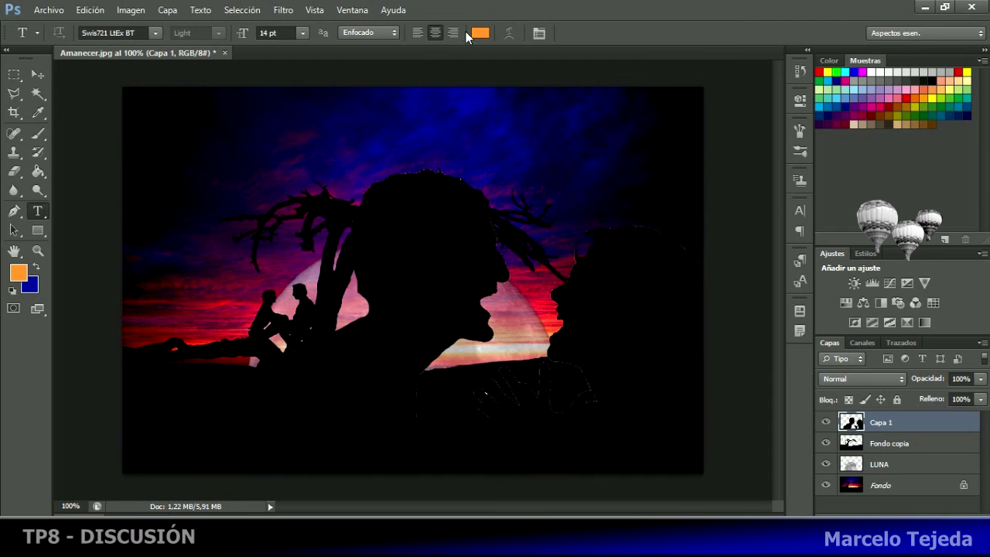
pyautogui.click(252, 419)
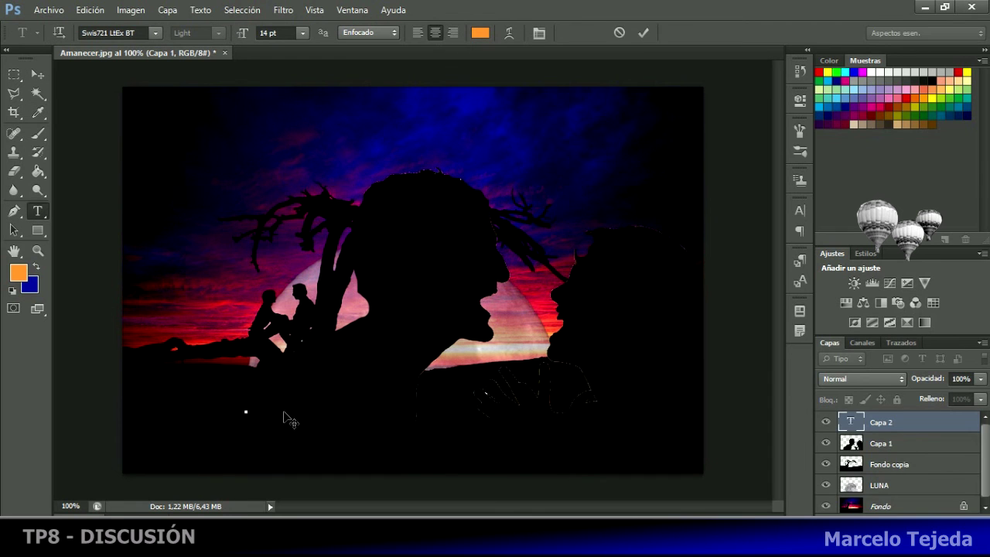
pyautogui.write('T')
pyautogui.write('RABA')
pyautogui.write('JO PRAC')
pyautogui.write('TICO')
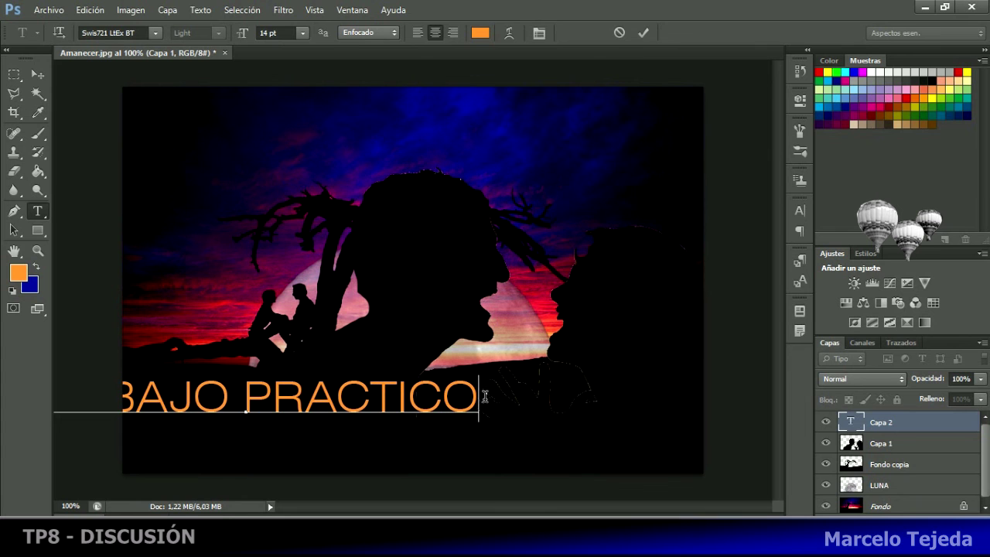
# Set the "TRABAJO PRACTICO" text size to 4 pt and move the text to the image's lower-left corner
pyautogui.moveTo(484, 397); pyautogui.dragTo(1, 394)
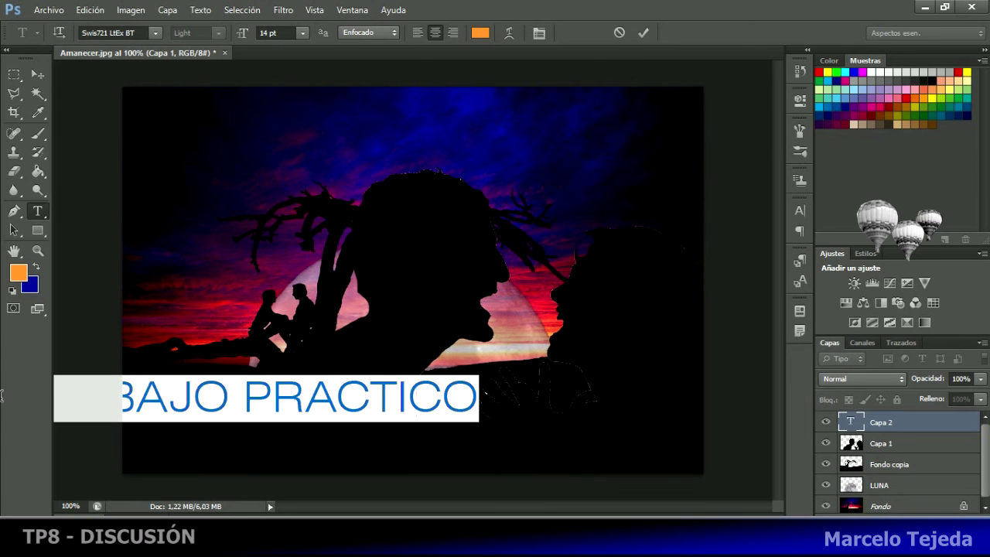
pyautogui.click(300, 34)
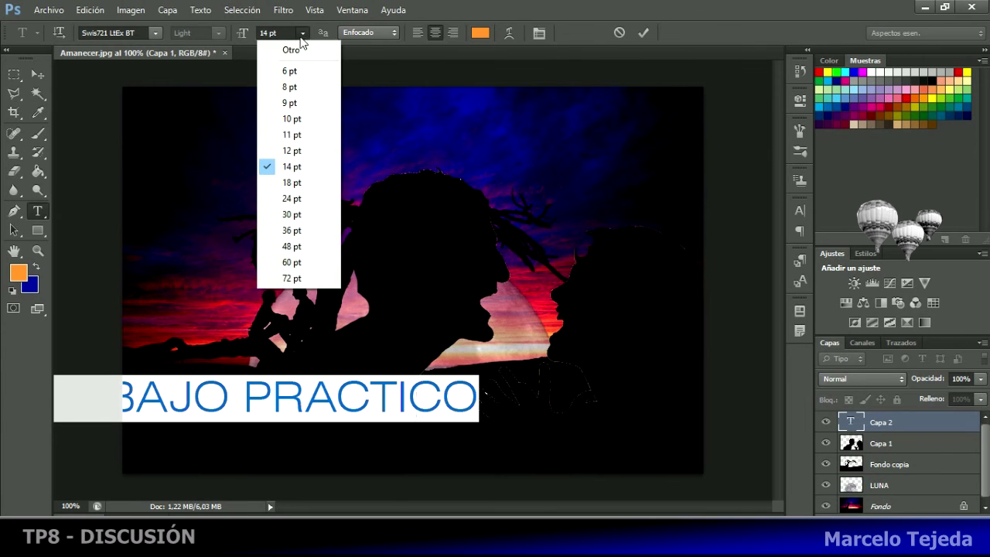
pyautogui.click(289, 76)
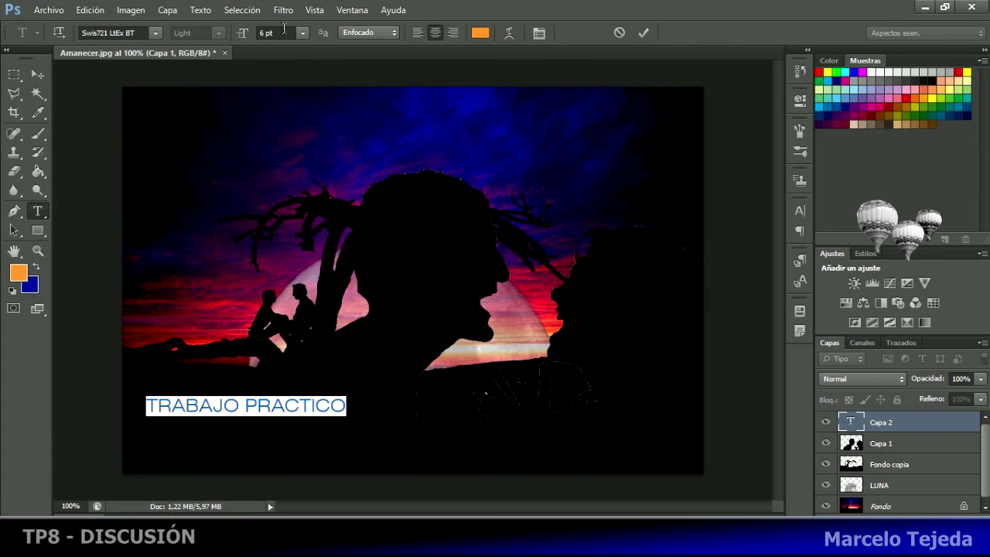
pyautogui.click(286, 29)
pyautogui.write('5')
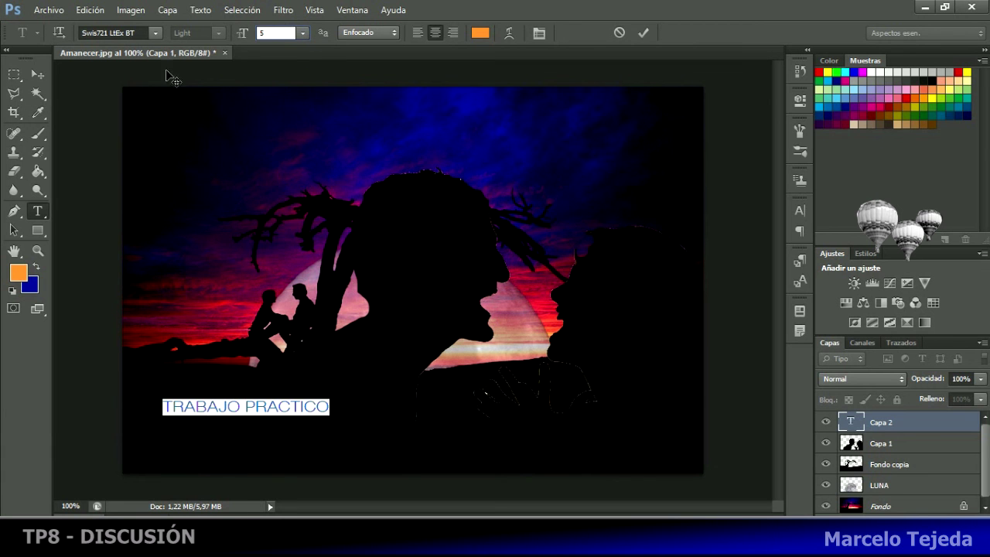
pyautogui.write('4')
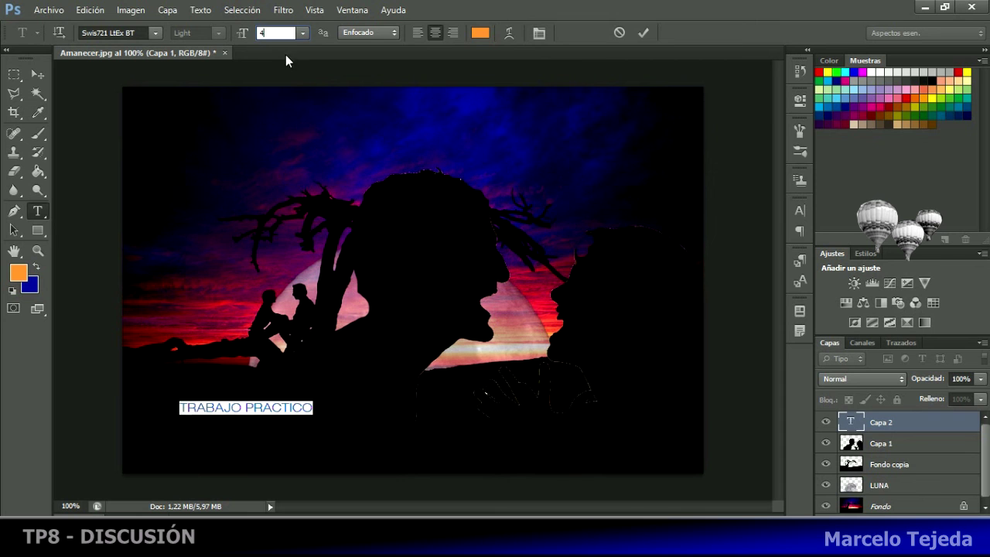
pyautogui.click(37, 74)
pyautogui.moveTo(280, 425); pyautogui.dragTo(233, 462)
# Export the montage for web as a JPEG into the TP 008 discusion folder, replacing the suggested file name
pyautogui.click(51, 17)
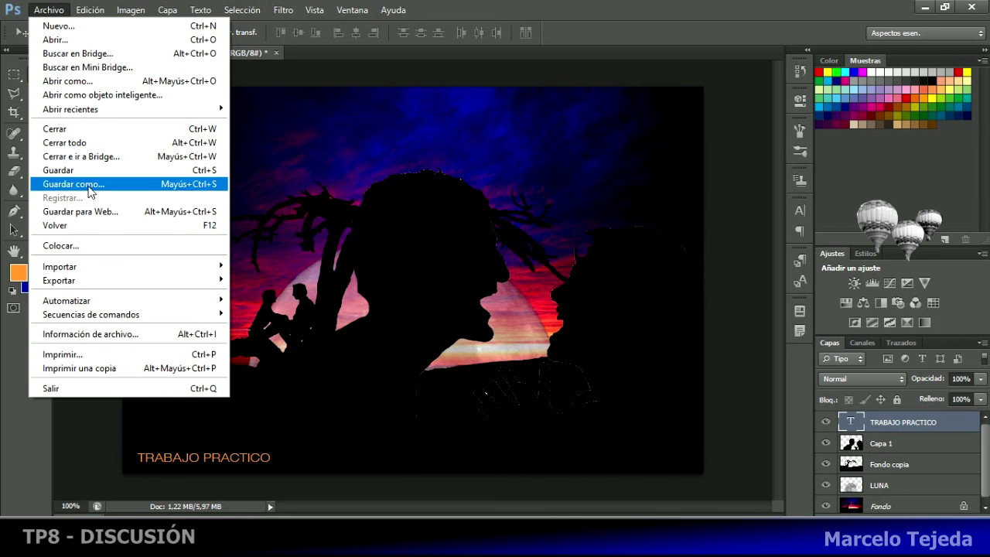
pyautogui.click(96, 212)
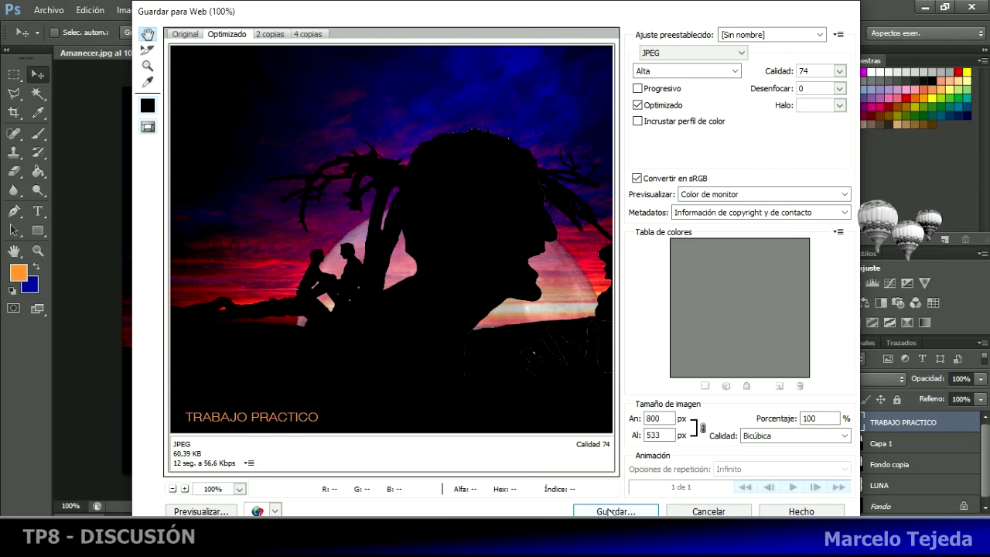
pyautogui.click(607, 509)
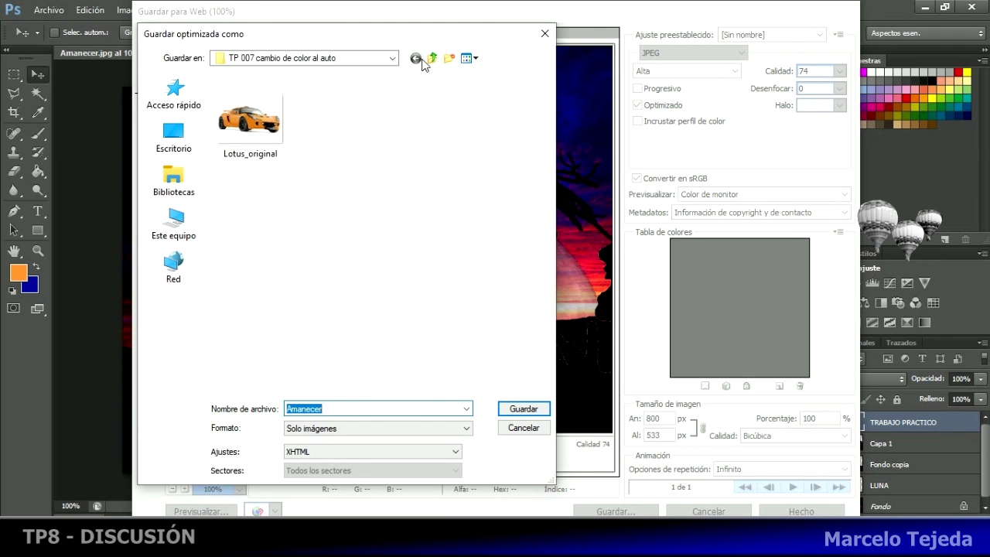
pyautogui.click(431, 58)
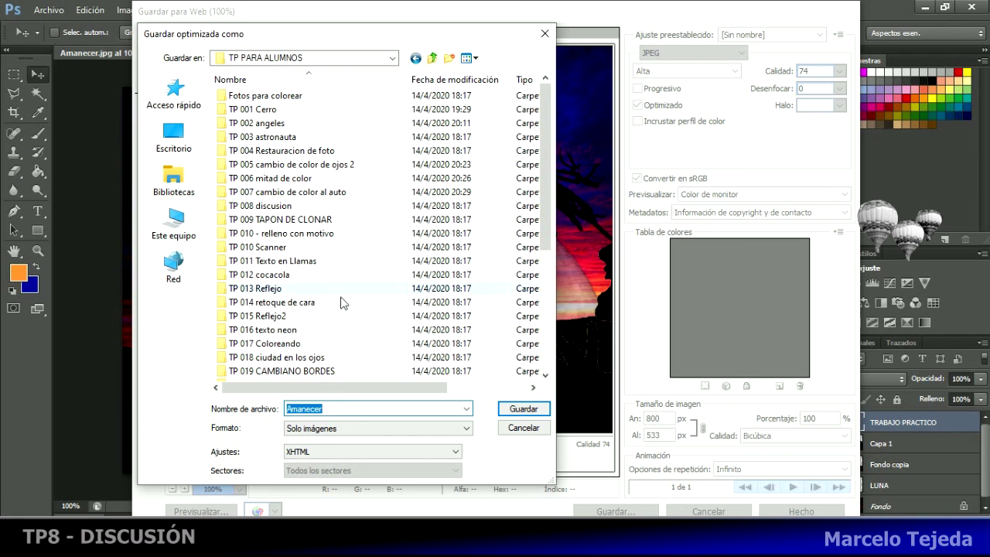
pyautogui.doubleClick(285, 207)
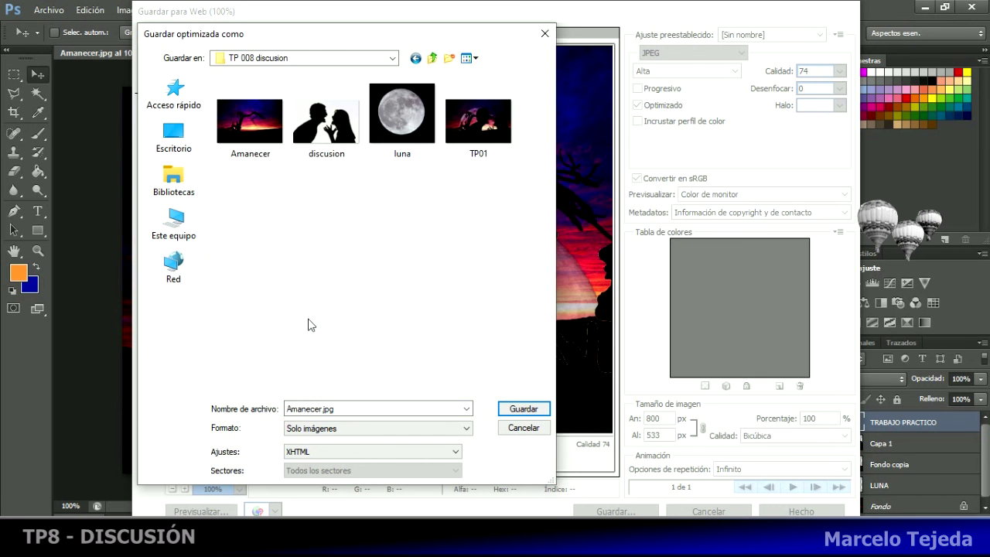
pyautogui.doubleClick(346, 409)
pyautogui.write('dis')
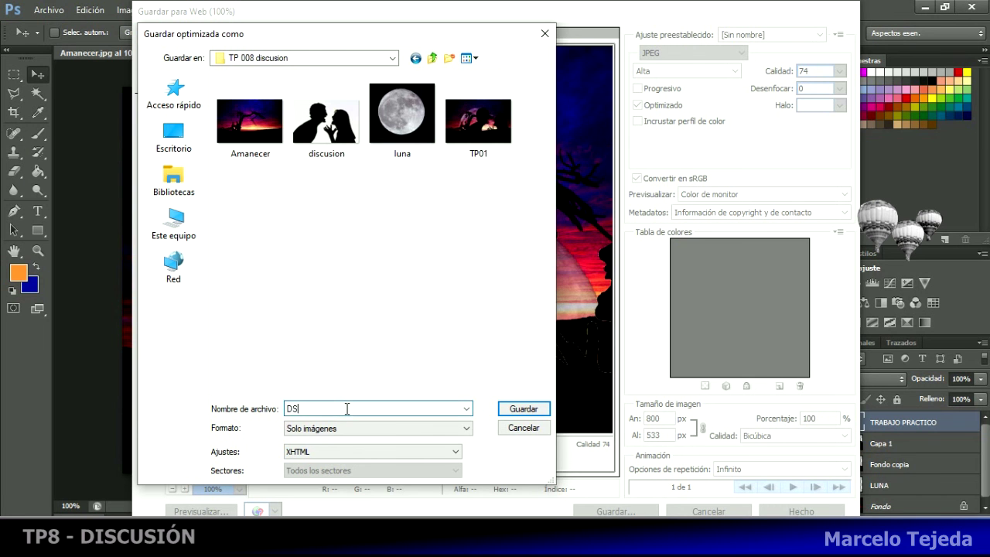